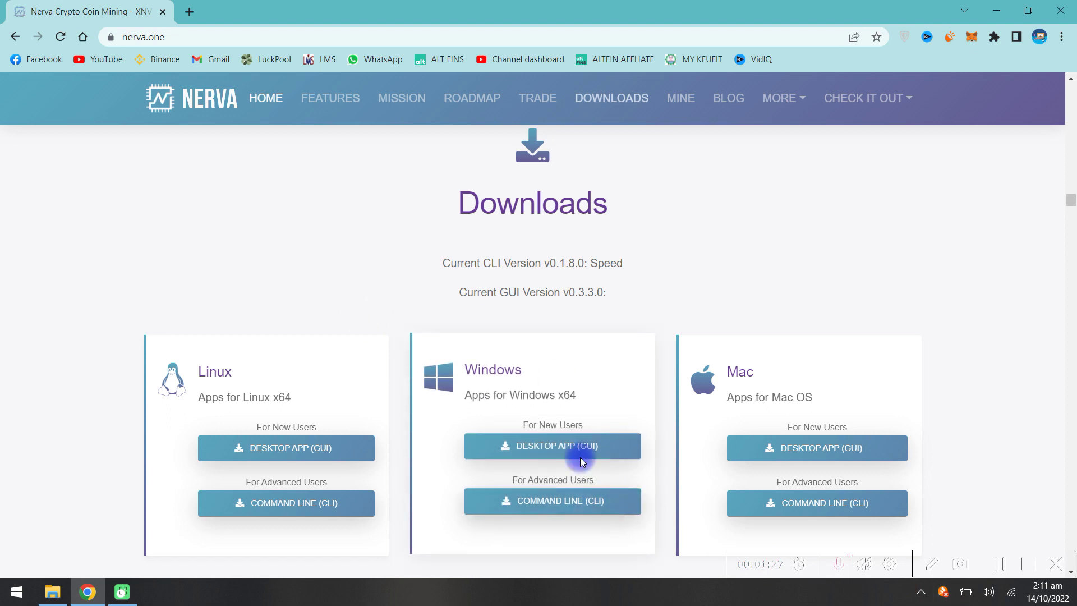
# Start downloading the Windows Desktop App (GUI) for new users and cancel the download.
pyautogui.click(561, 447)
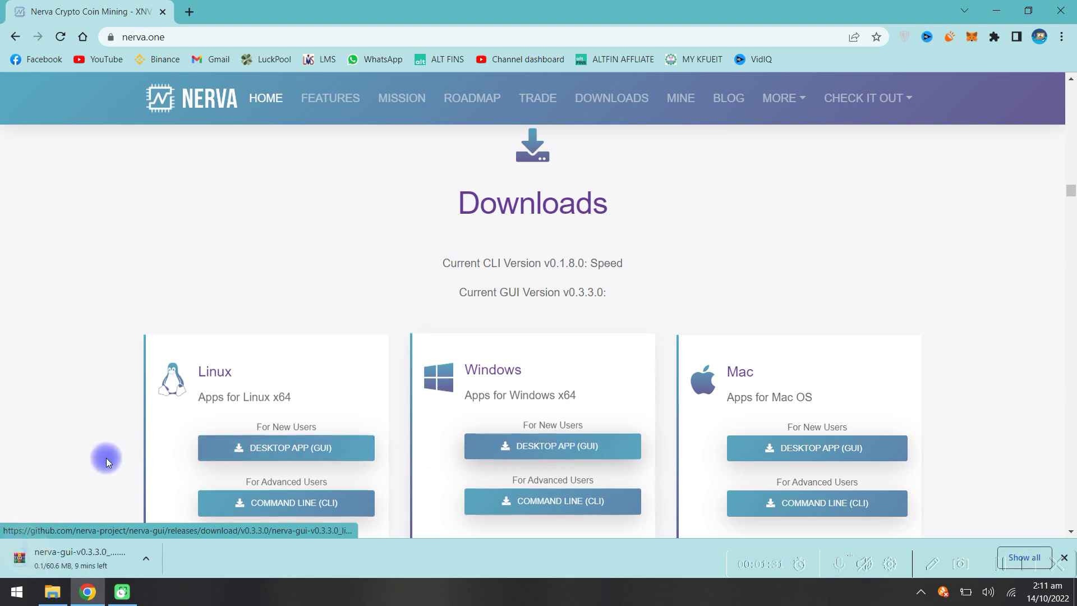
pyautogui.click(150, 559)
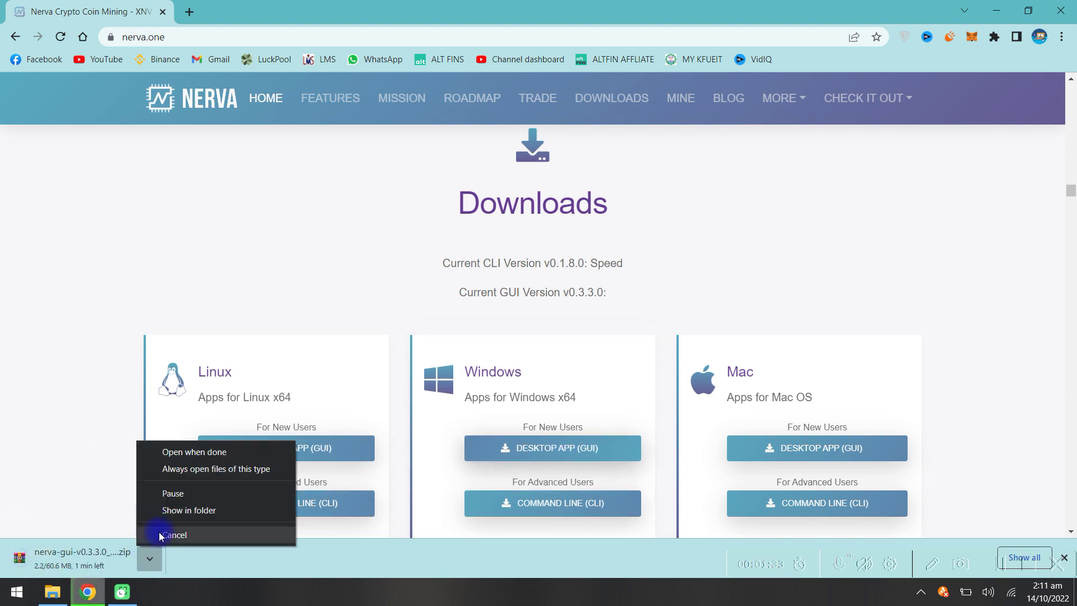
pyautogui.click(163, 536)
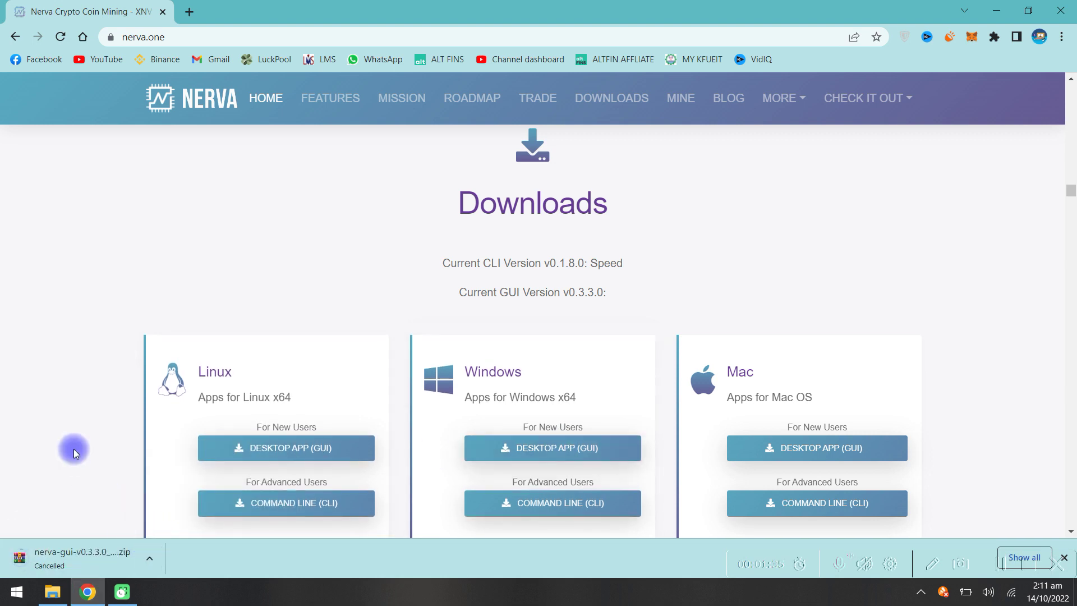
# Open the downloaded nerva-gui-v0.3.3.0_win-x64 (1).zip, preview extracting it to the Desktop, and close the archive without extracting.
pyautogui.hotkey('ctrl', 'j')
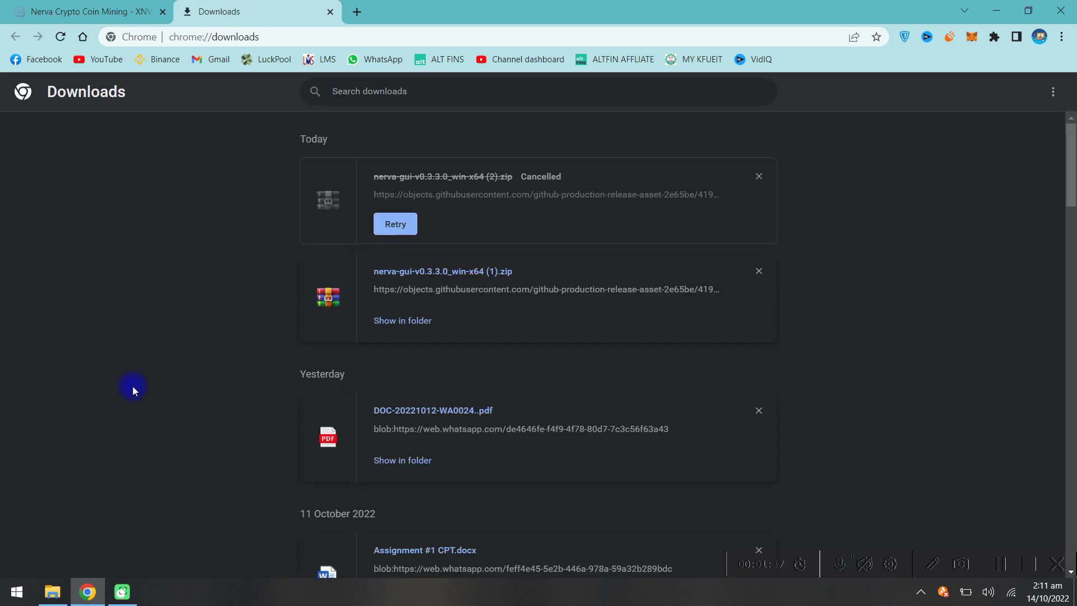
pyautogui.click(437, 271)
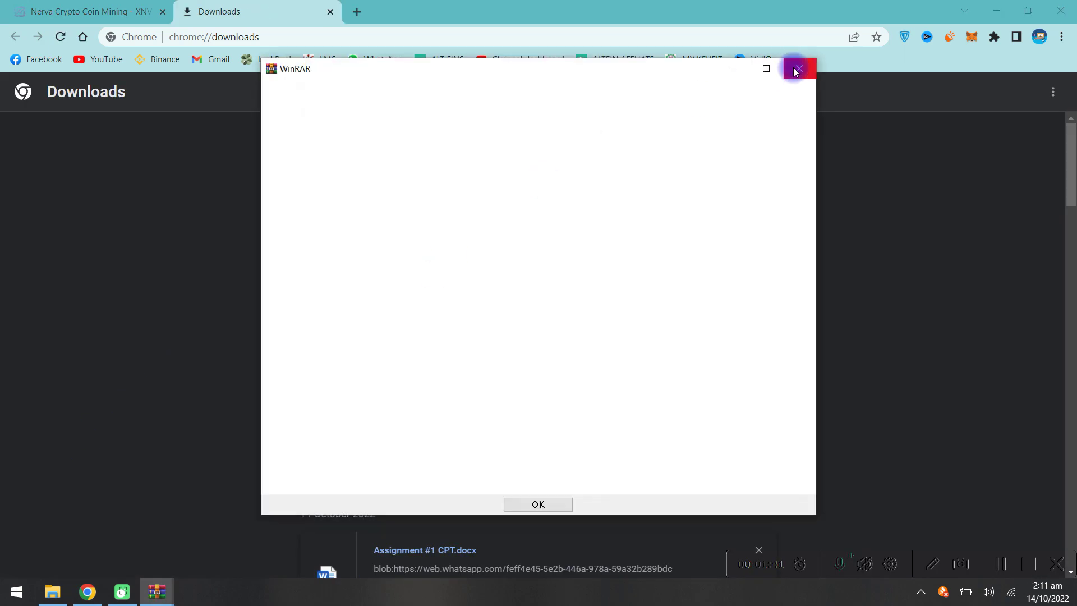
pyautogui.click(796, 69)
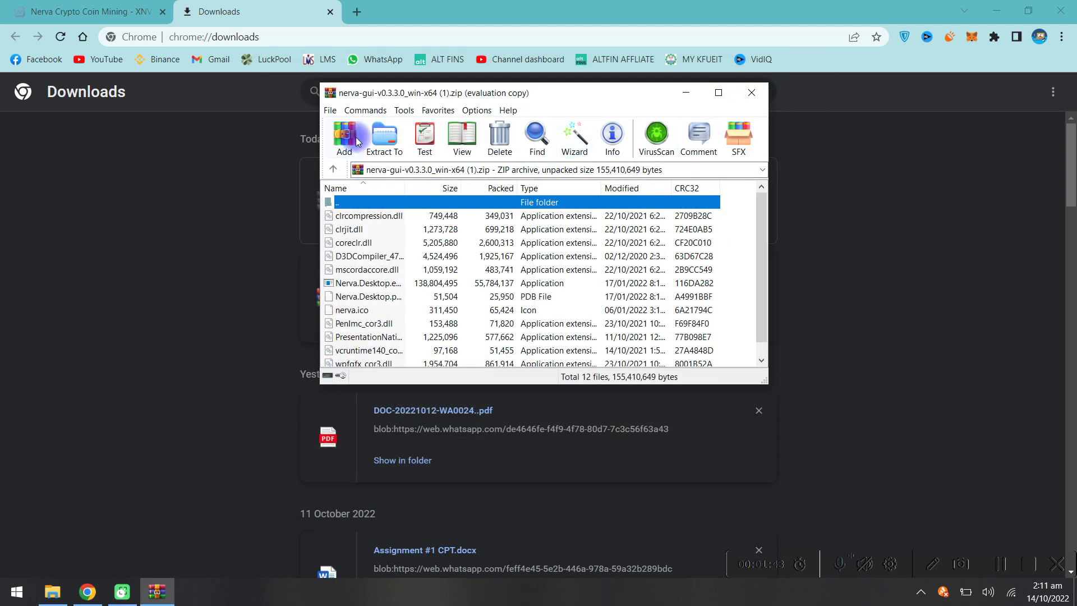
pyautogui.click(384, 137)
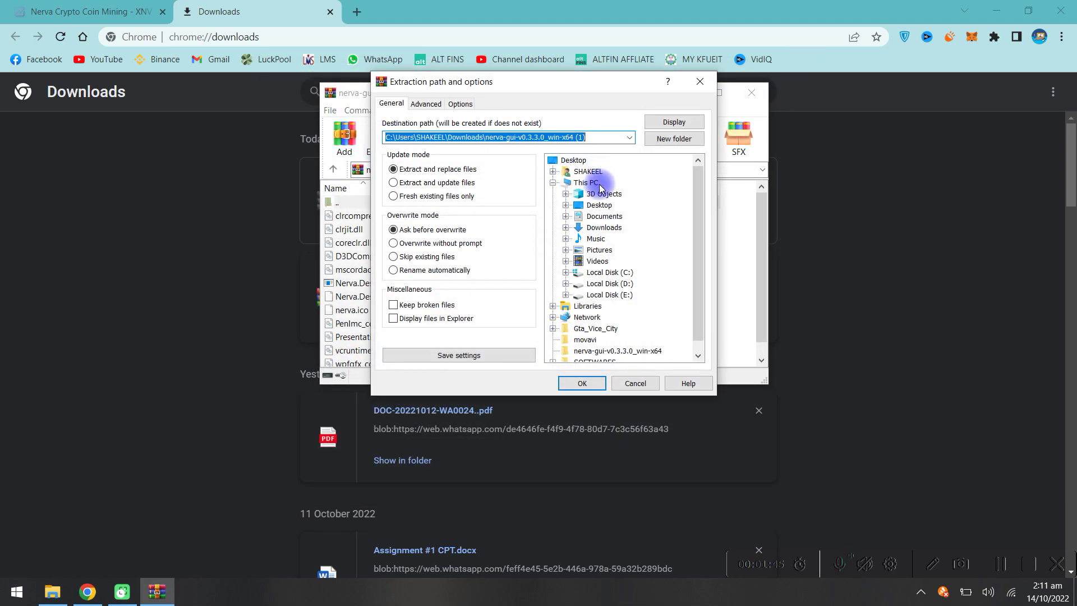
pyautogui.click(587, 207)
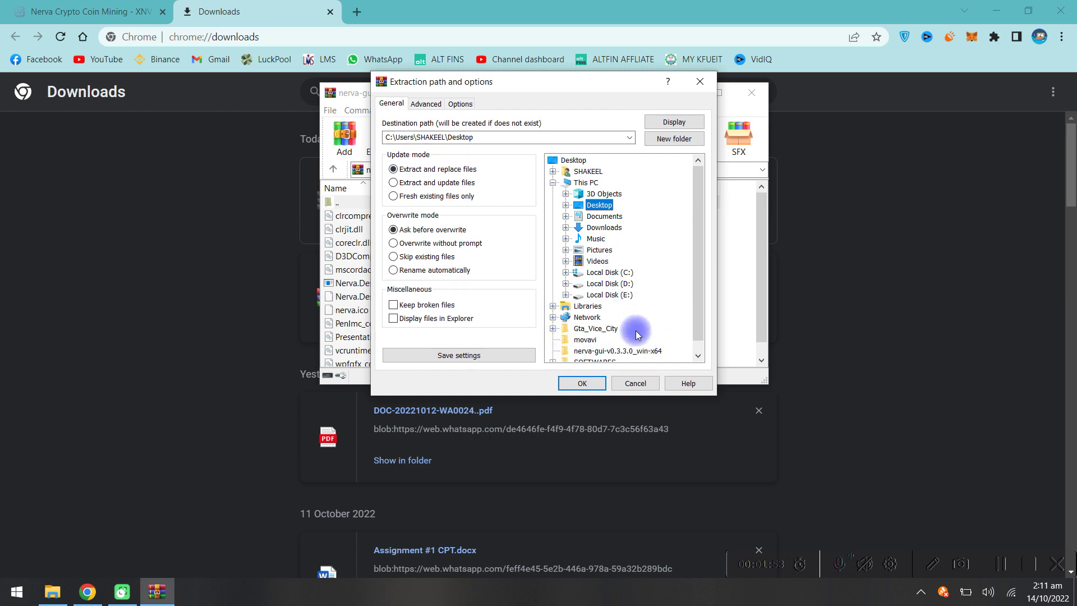
pyautogui.click(628, 383)
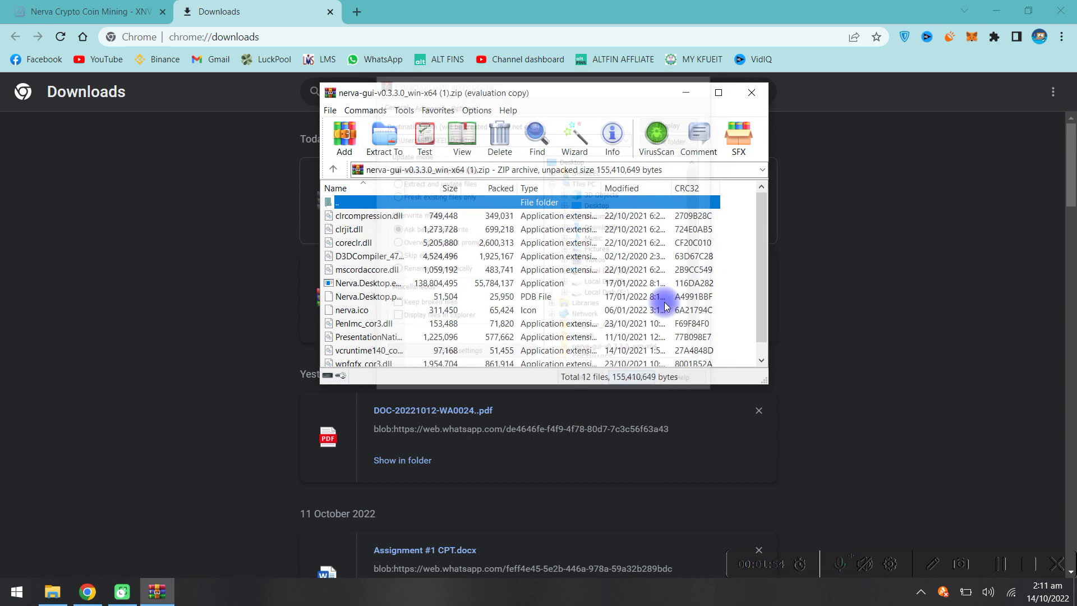
pyautogui.click(751, 93)
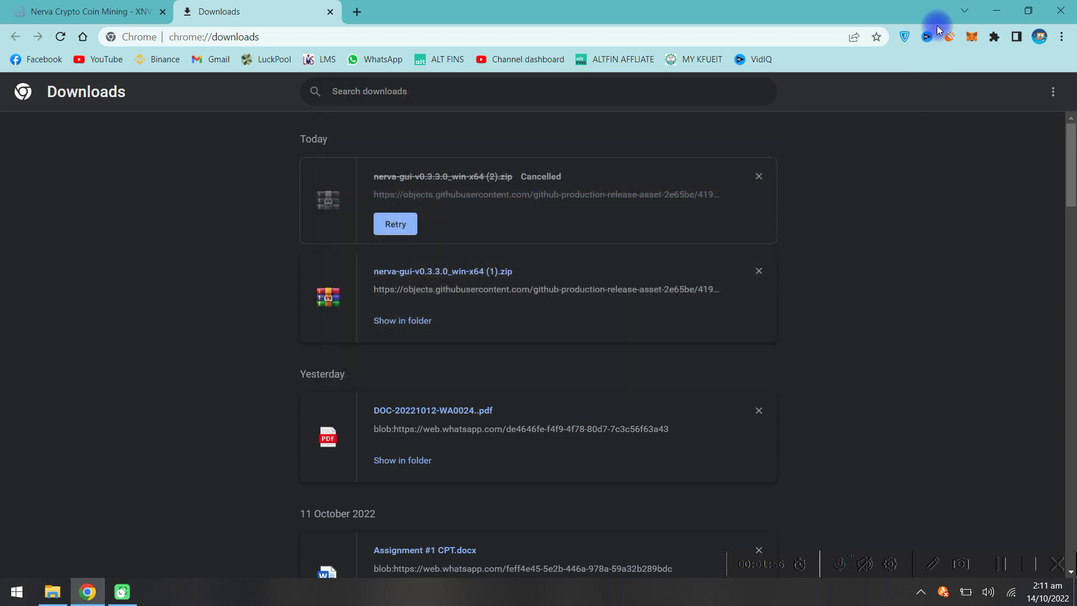
# Show the desktop and open the extracted nerva-gui-v0.3.3.0_win-x64 folder in a maximized window.
pyautogui.click(988, 8)
pyautogui.click(1075, 592)
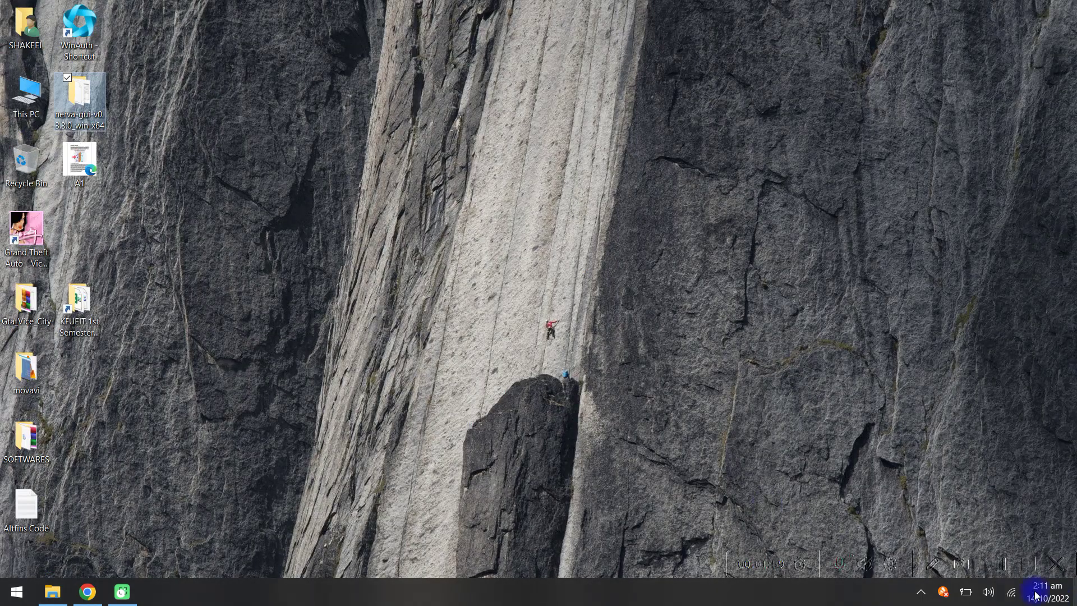
pyautogui.doubleClick(73, 94)
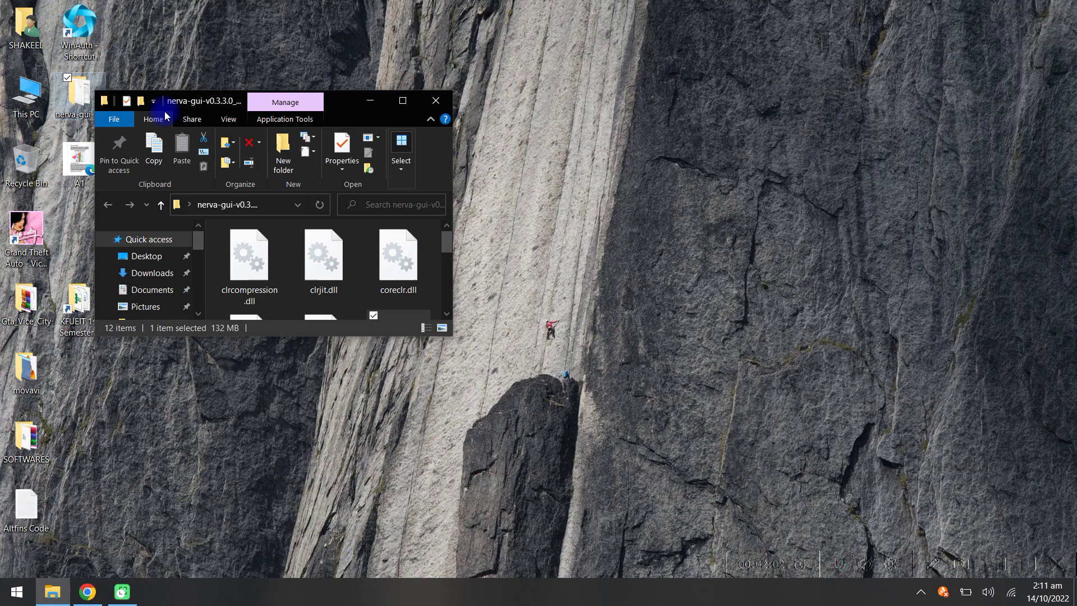
pyautogui.click(402, 100)
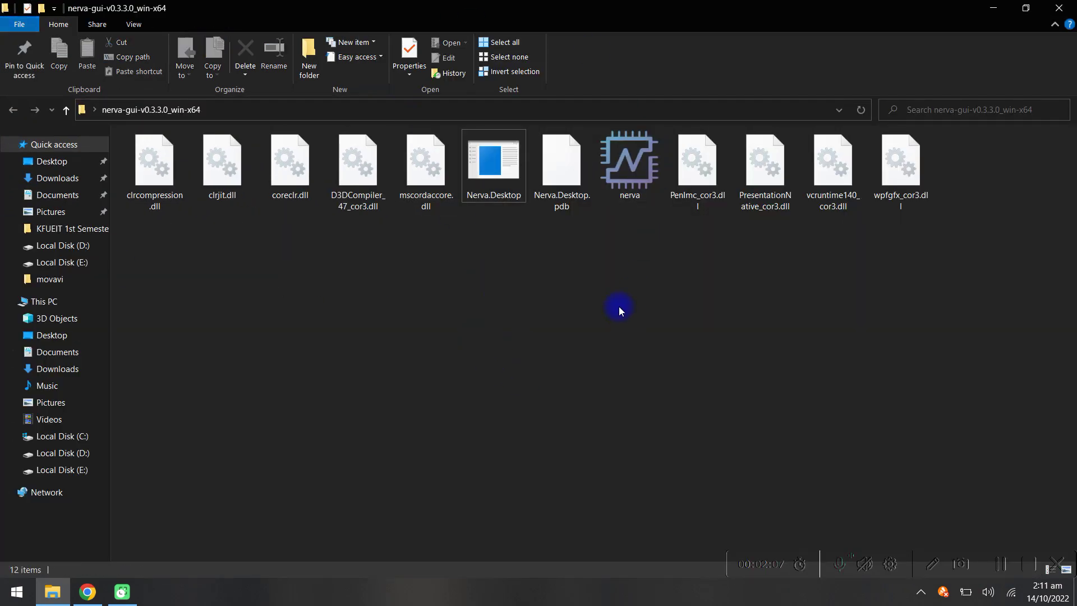
# Launch the Nerva.Desktop application from the extracted folder.
pyautogui.click(495, 171)
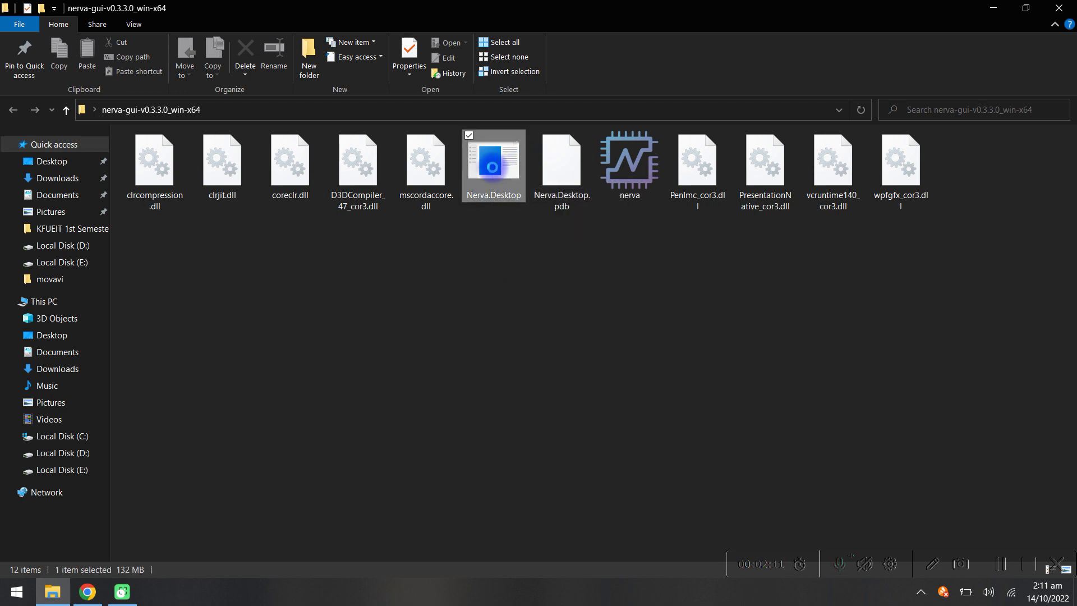
pyautogui.rightClick(493, 162)
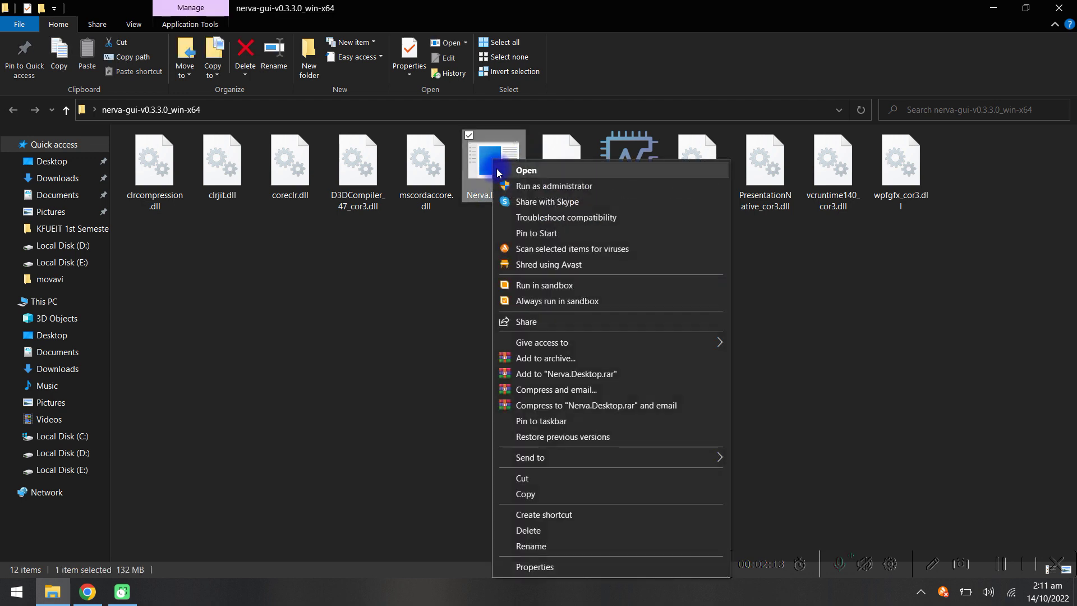
pyautogui.click(509, 236)
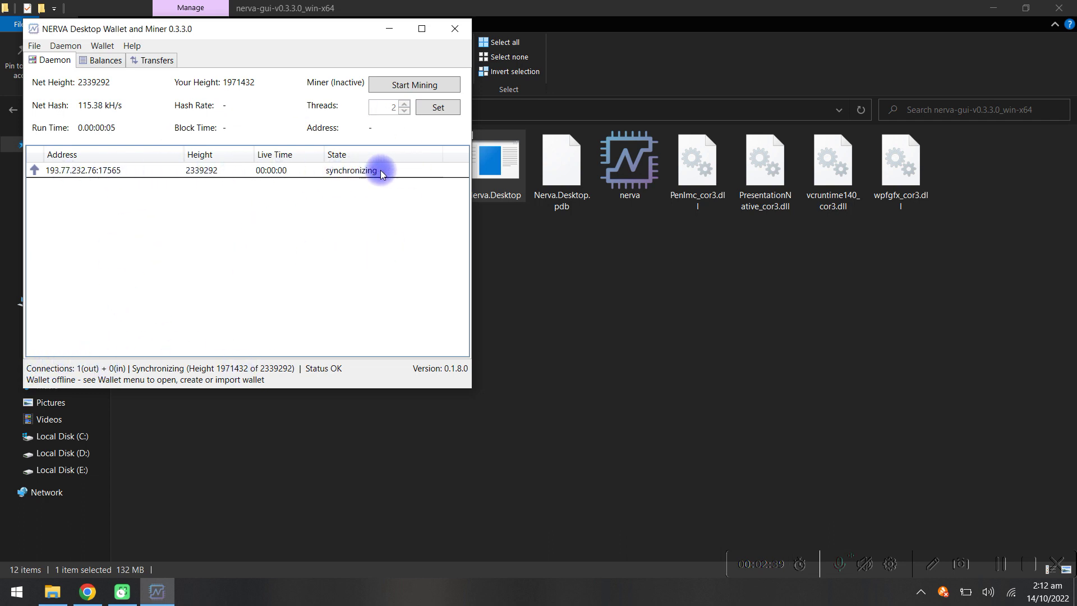
# Clear the folder window from view, move the NERVA wallet window toward the middle of the desktop, and inspect the Net Hash field.
pyautogui.click(1046, 11)
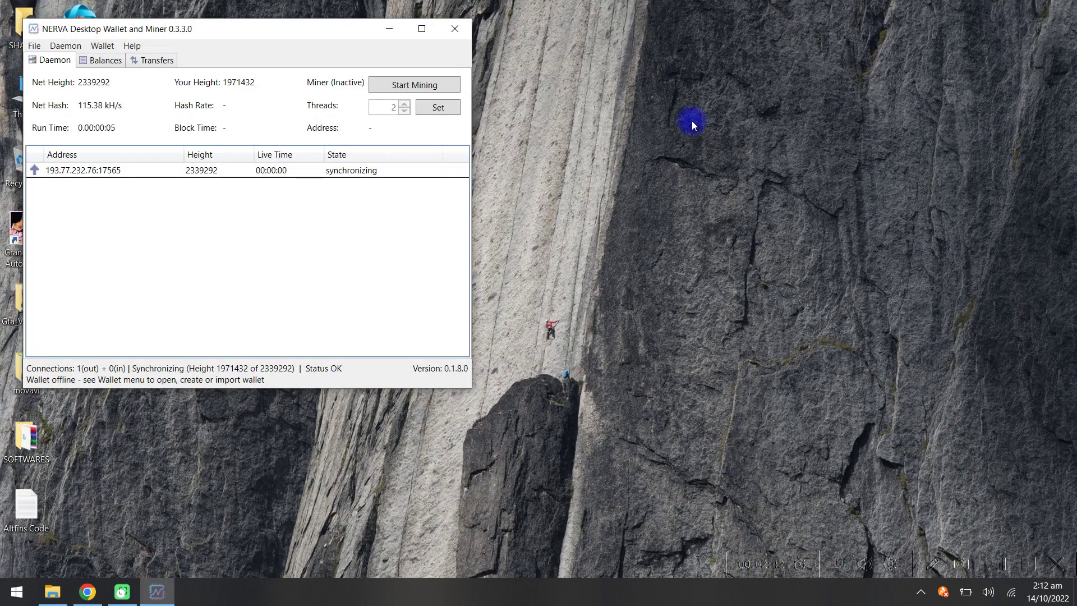
pyautogui.click(422, 29)
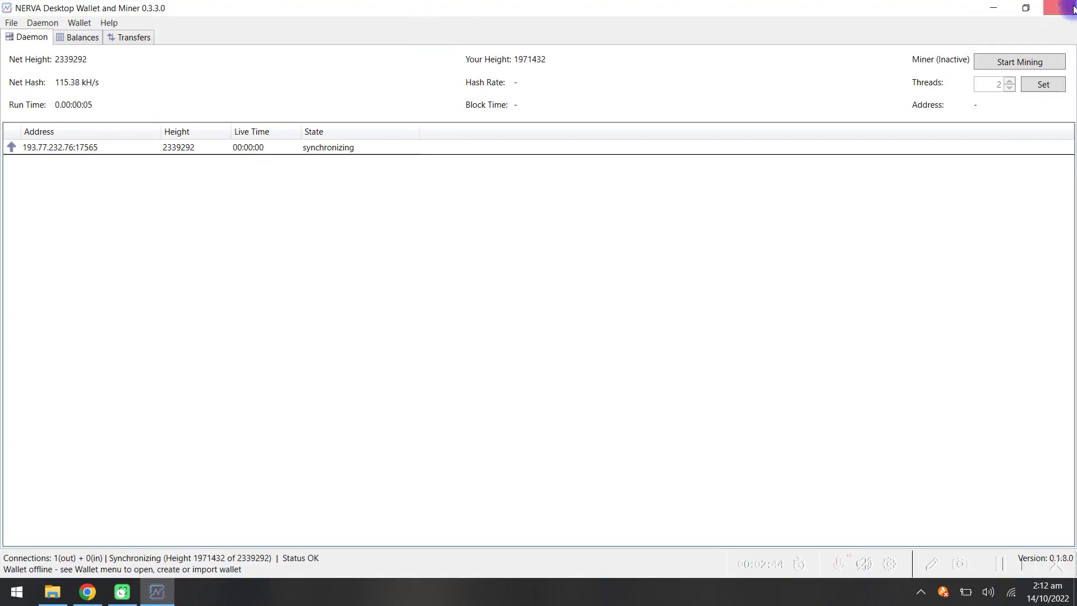
pyautogui.click(1026, 8)
pyautogui.moveTo(277, 28); pyautogui.dragTo(504, 32)
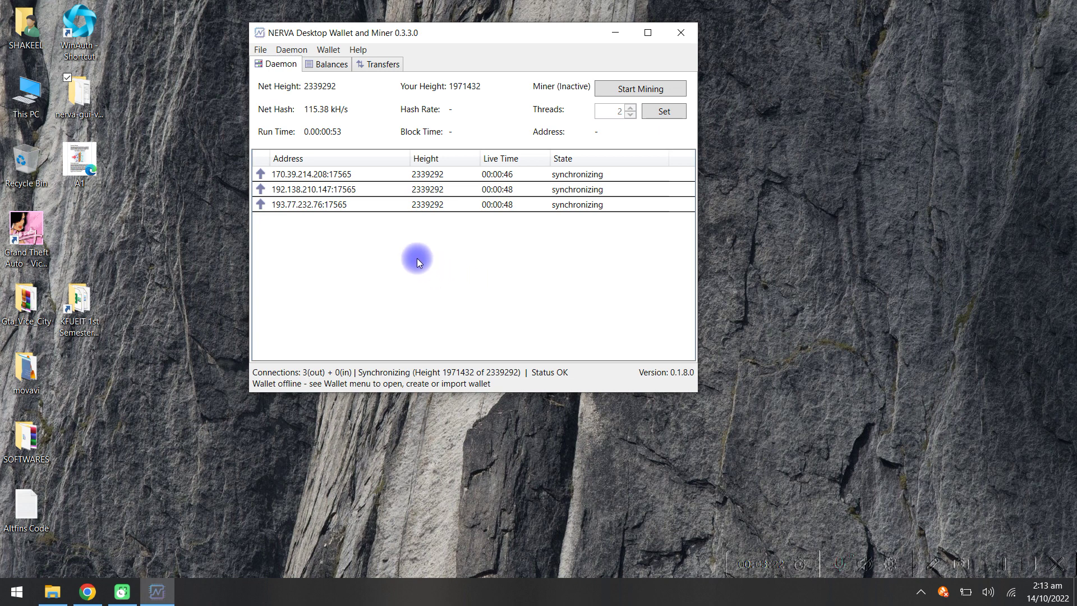
pyautogui.moveTo(346, 117)
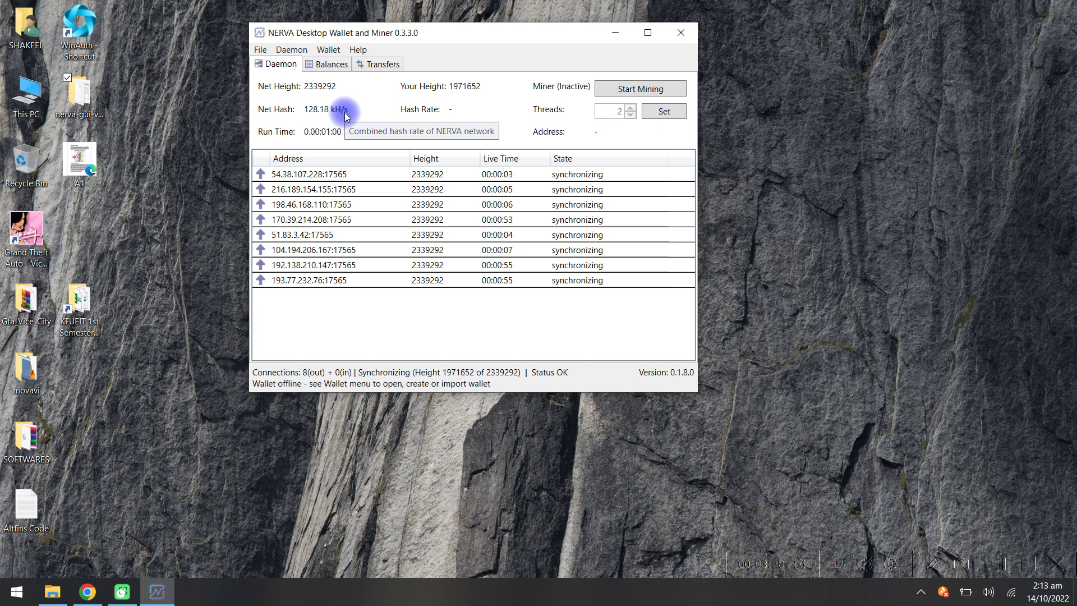
# Create a new wallet named vcbxnz, enter a wallet password, and accept it as the mining address.
pyautogui.click(330, 50)
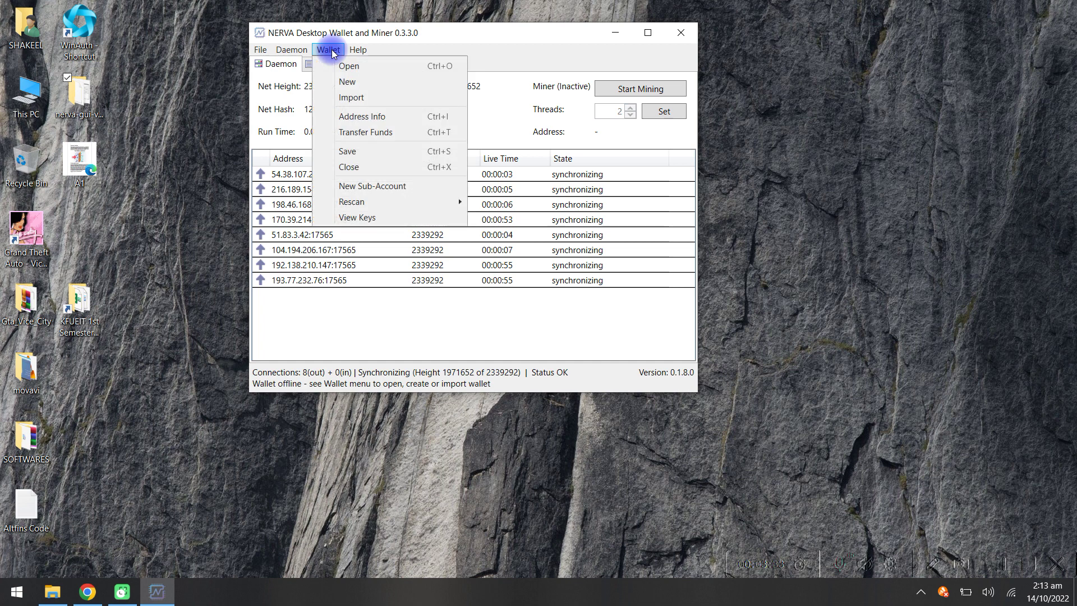
pyautogui.click(352, 86)
pyautogui.click(447, 342)
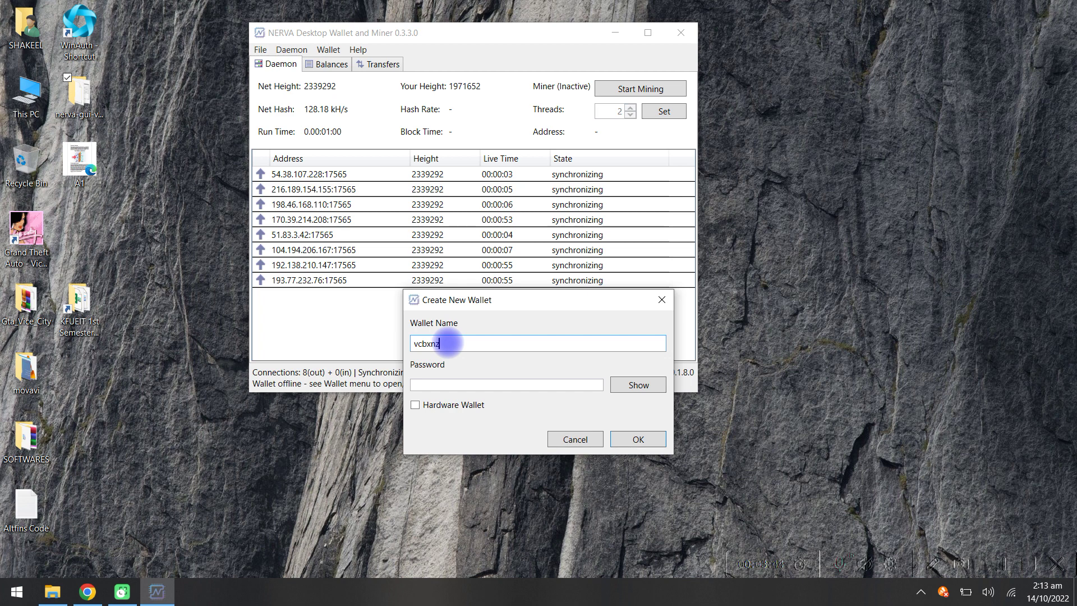
pyautogui.click(426, 385)
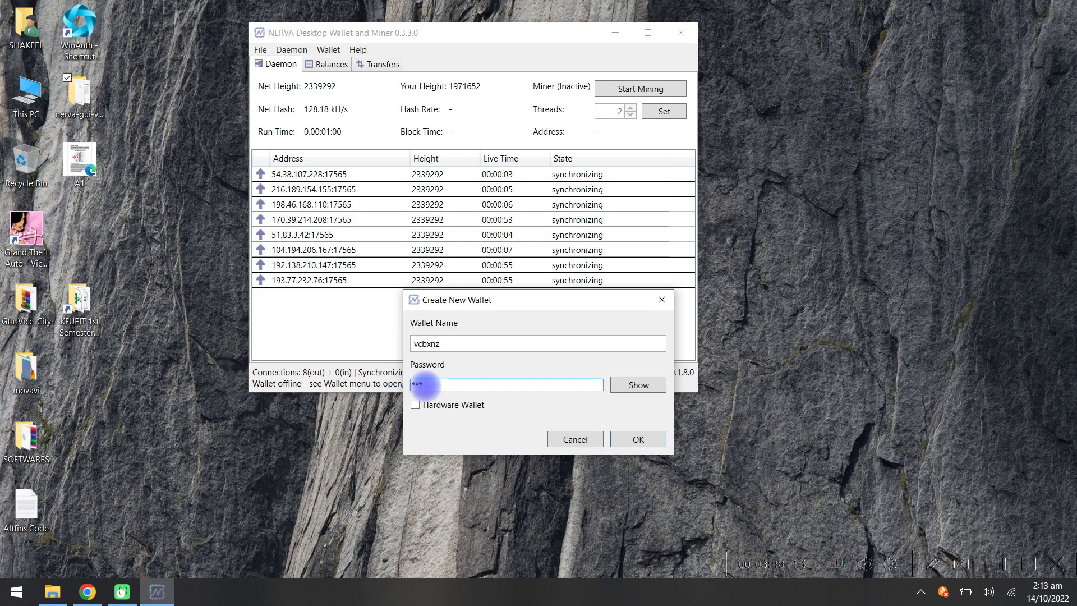
pyautogui.click(626, 441)
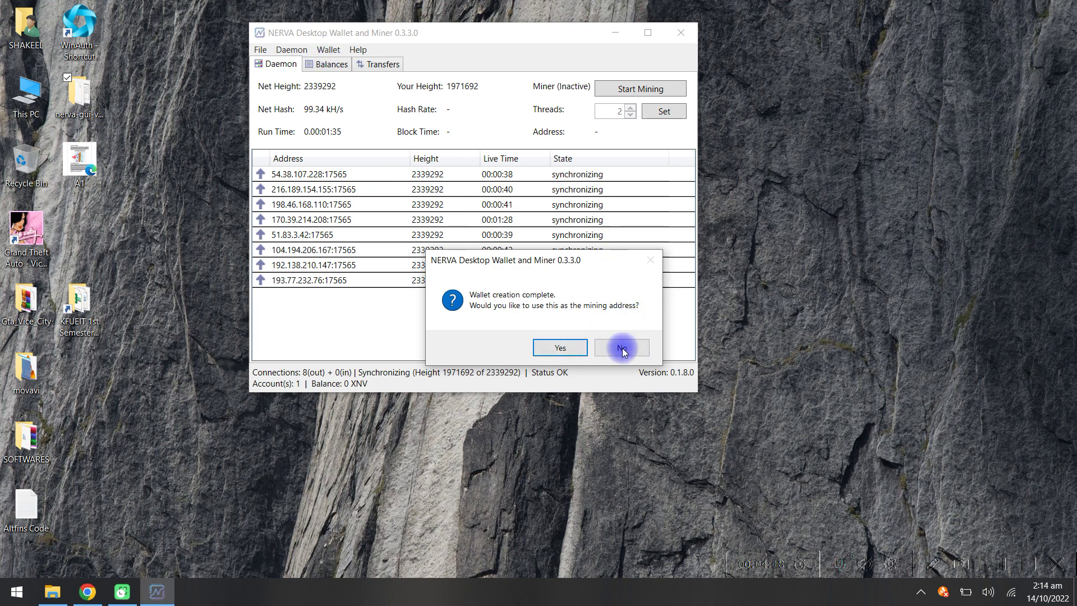
pyautogui.click(561, 348)
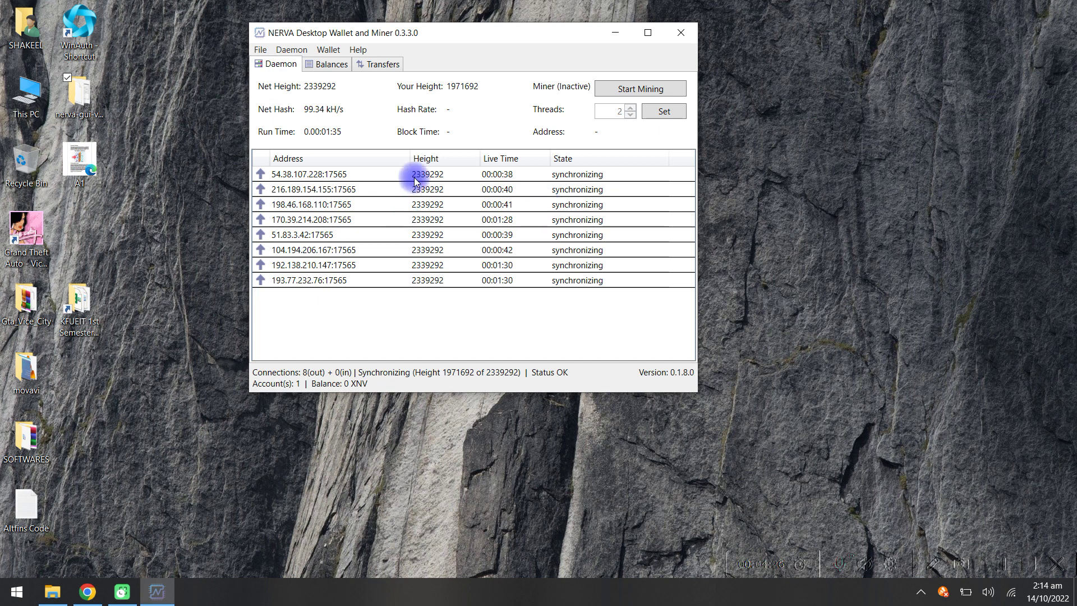
# Try to open the vcbxnz wallet by entering its wallet password.
pyautogui.click(319, 51)
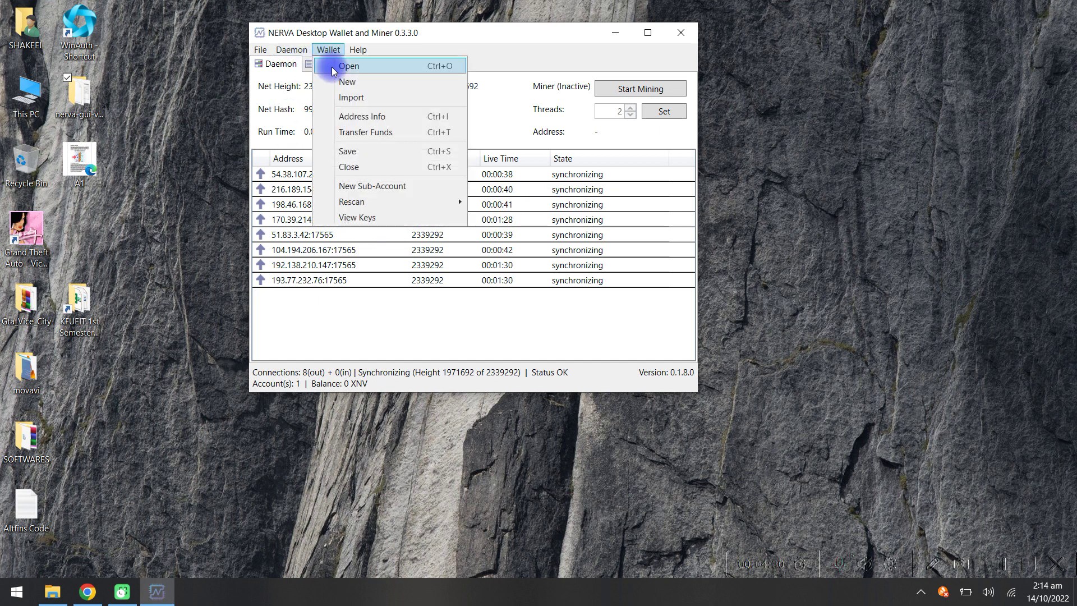
pyautogui.click(331, 66)
pyautogui.click(452, 344)
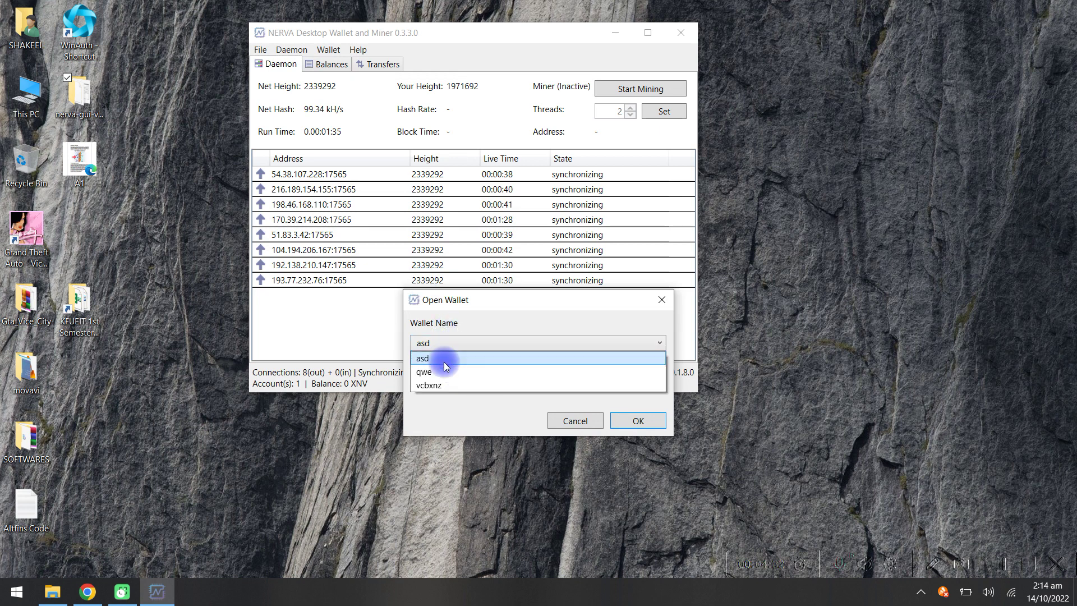
pyautogui.click(427, 386)
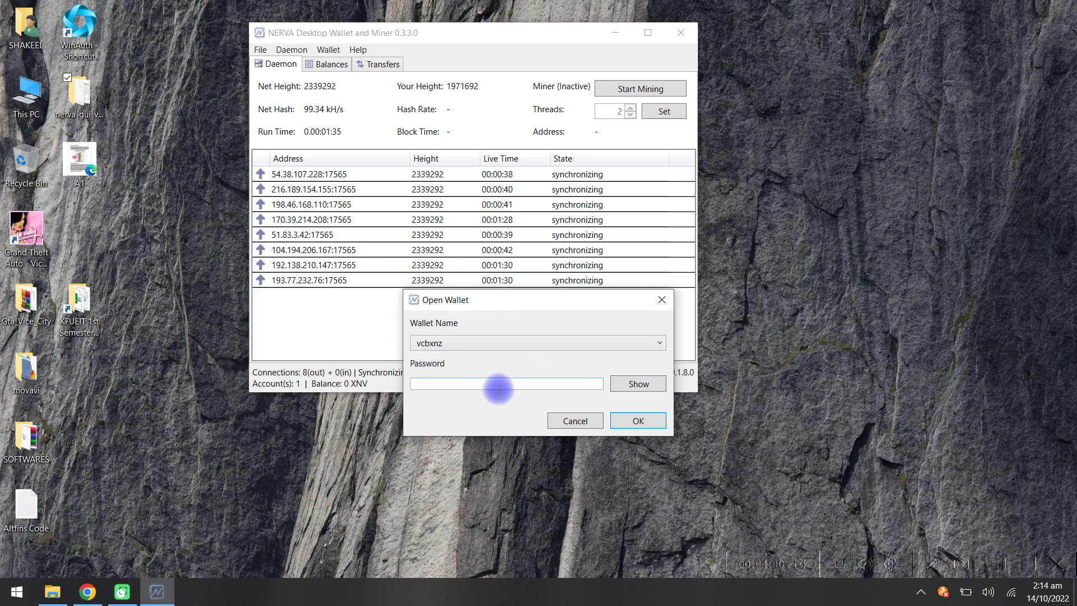
pyautogui.click(483, 382)
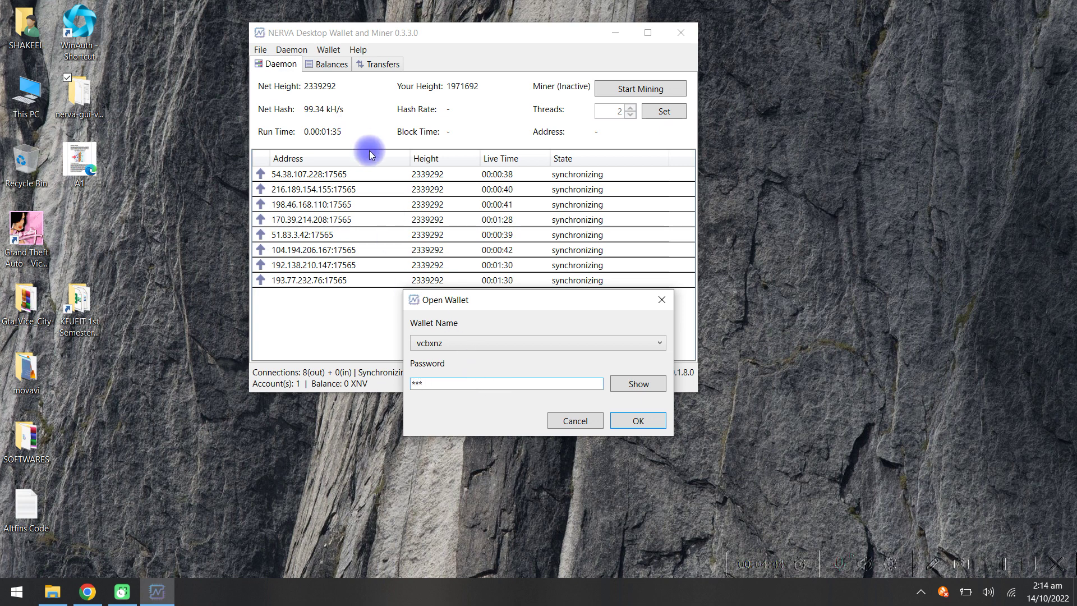
pyautogui.click(639, 420)
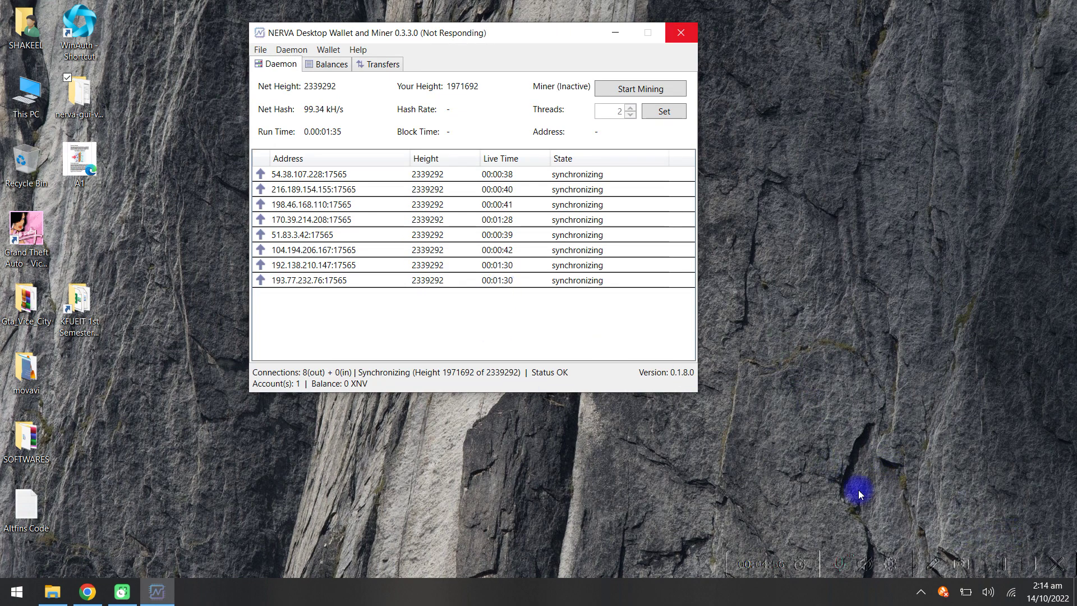
pyautogui.click(999, 564)
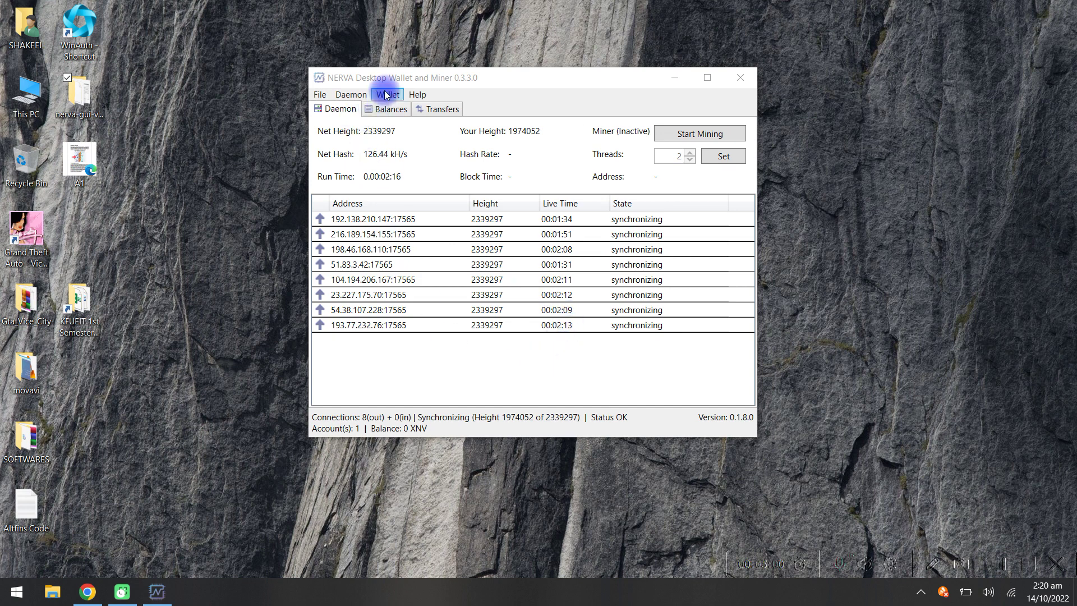
# Show the wallet balances and open the vcbxnz wallet with its wallet password.
pyautogui.click(387, 112)
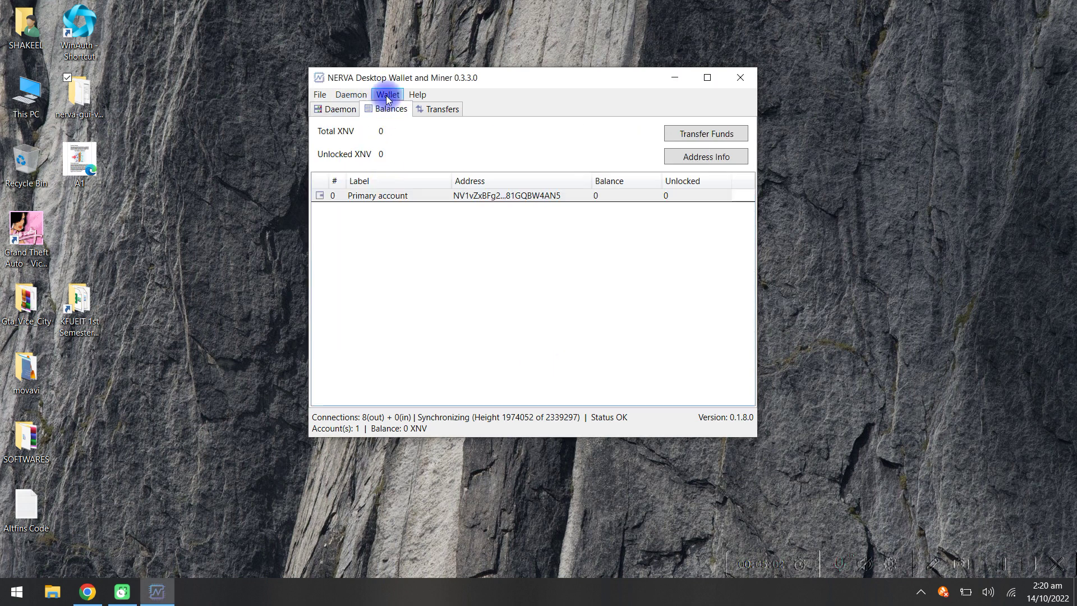
pyautogui.click(387, 95)
pyautogui.click(400, 112)
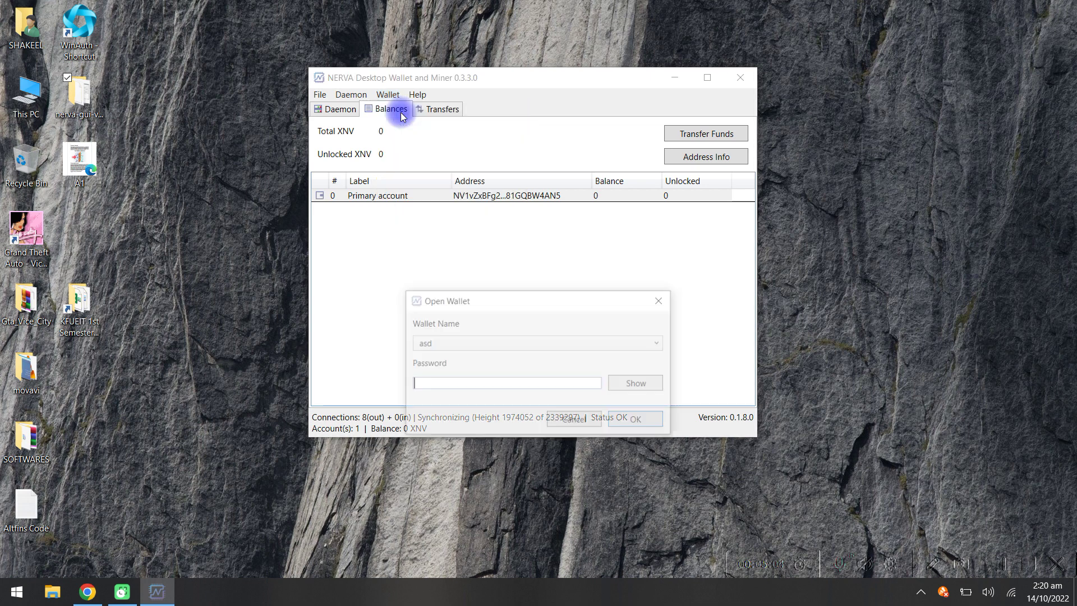
pyautogui.click(470, 343)
pyautogui.click(443, 381)
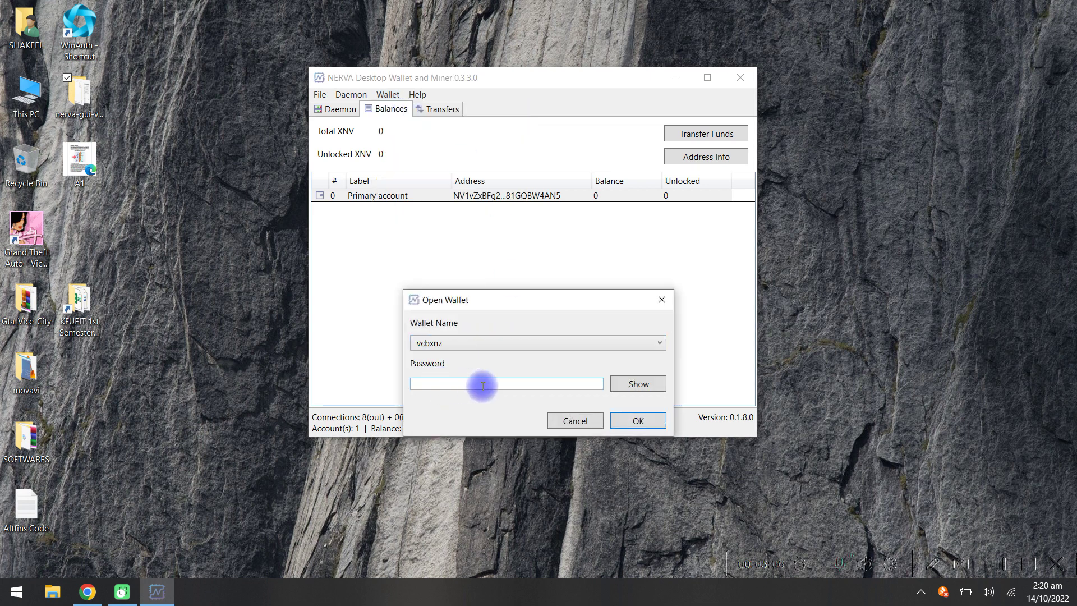
pyautogui.click(636, 419)
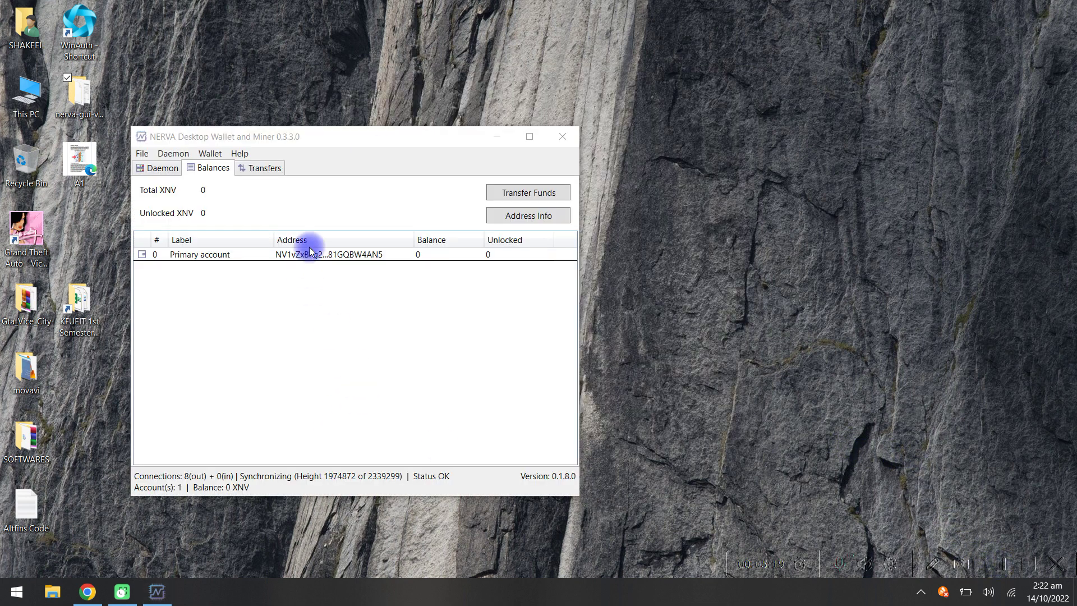
# View the Primary account's full wallet address in the address information and dismiss it again.
pyautogui.doubleClick(314, 257)
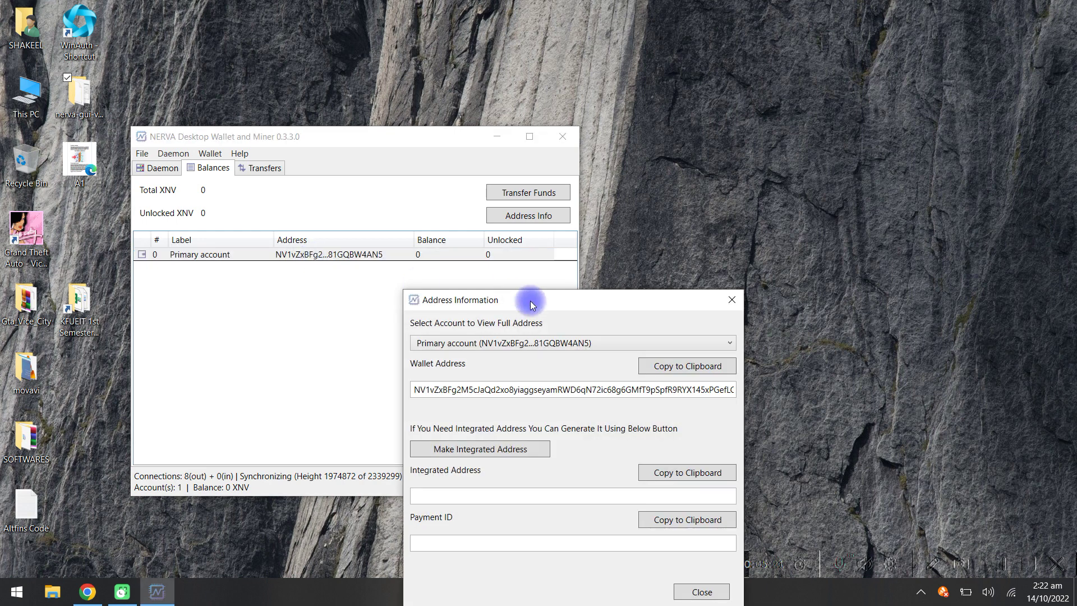
pyautogui.moveTo(510, 310); pyautogui.dragTo(345, 131)
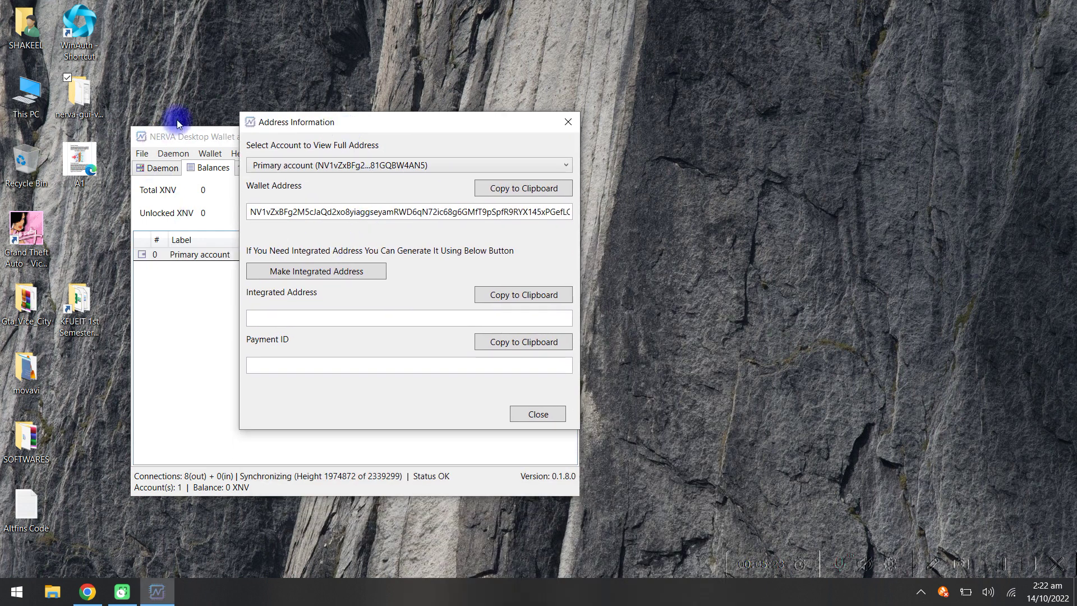
pyautogui.click(373, 167)
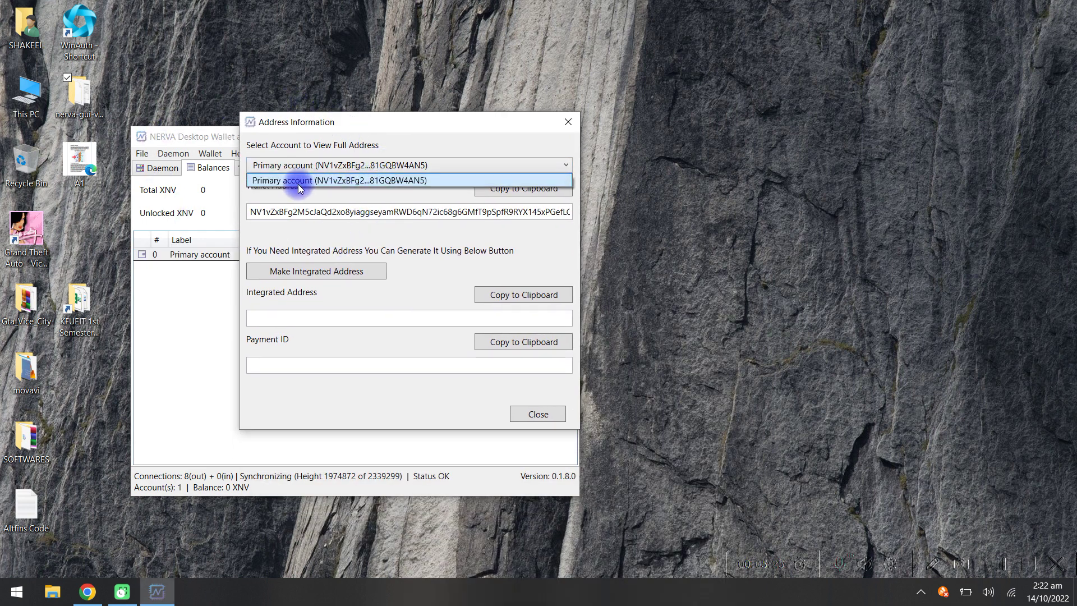
pyautogui.click(386, 191)
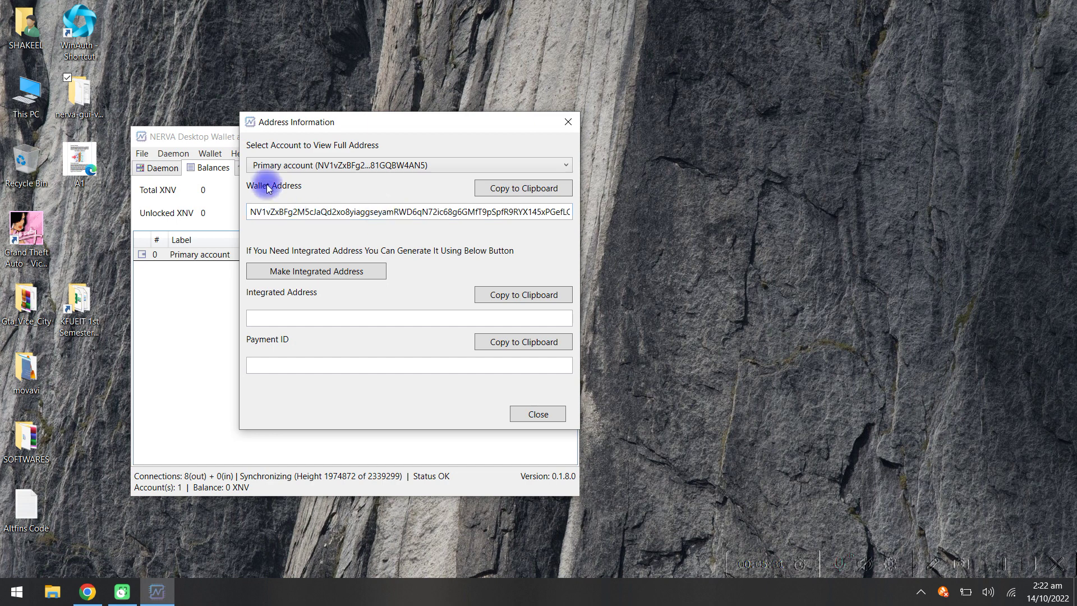
pyautogui.doubleClick(332, 212)
pyautogui.click(328, 212)
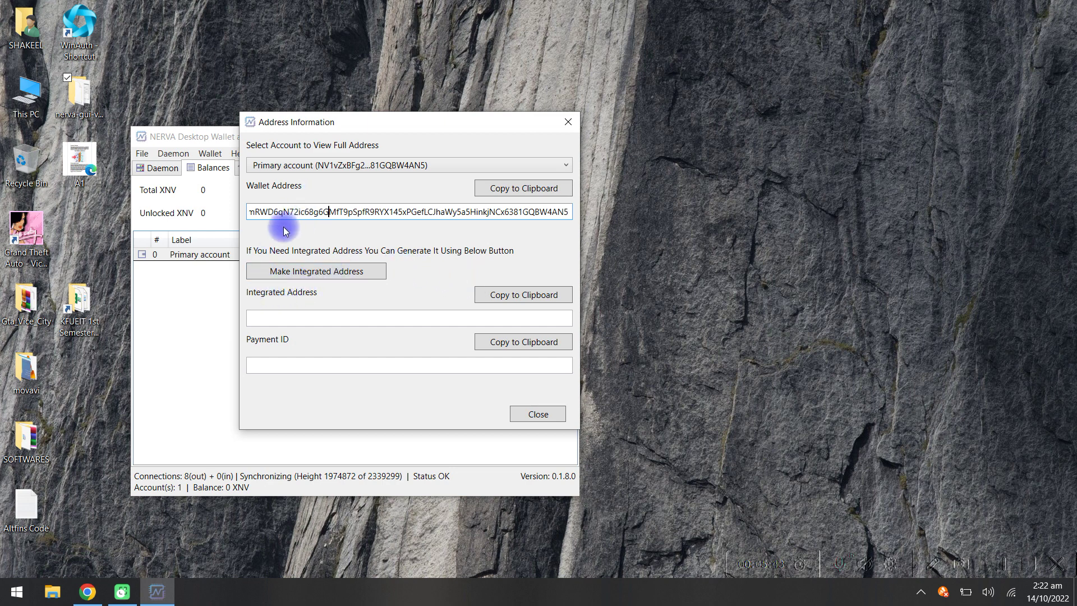
pyautogui.click(328, 211)
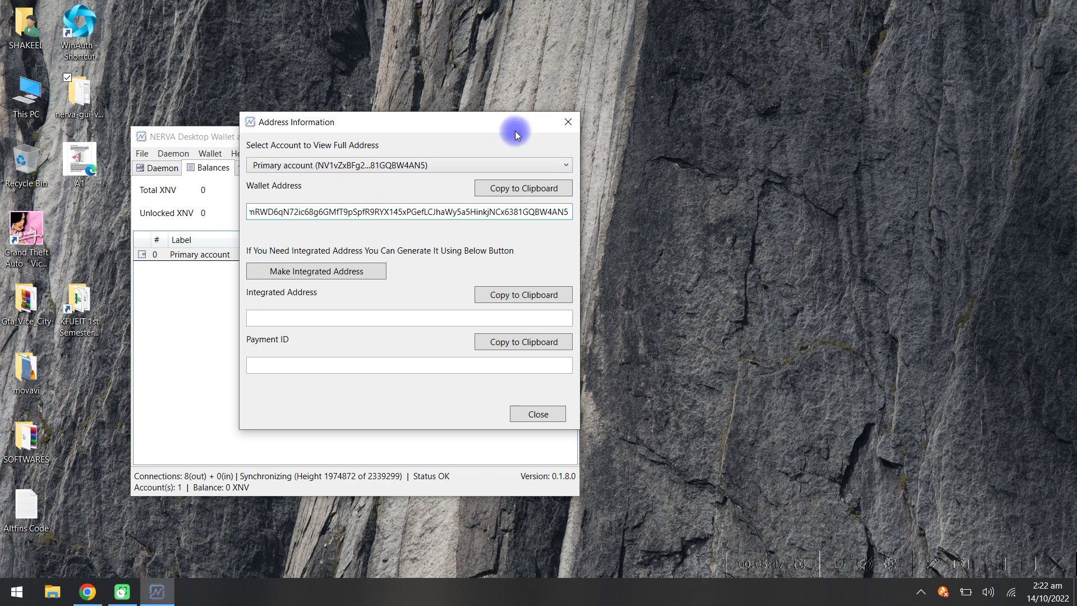
pyautogui.click(568, 122)
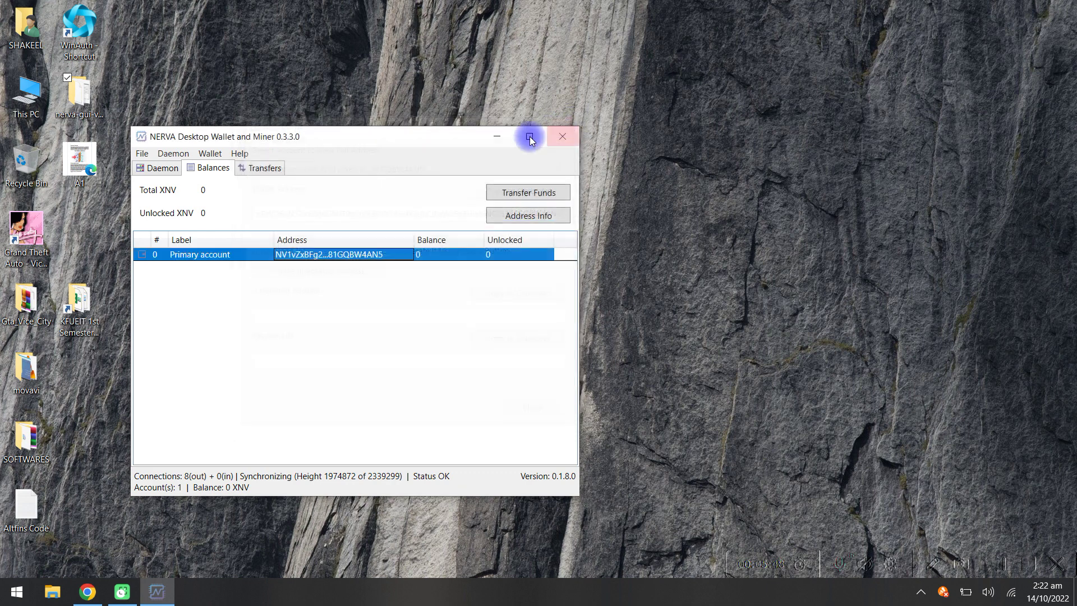
# Check the wallet's transfer history and return to the account balances.
pyautogui.click(263, 167)
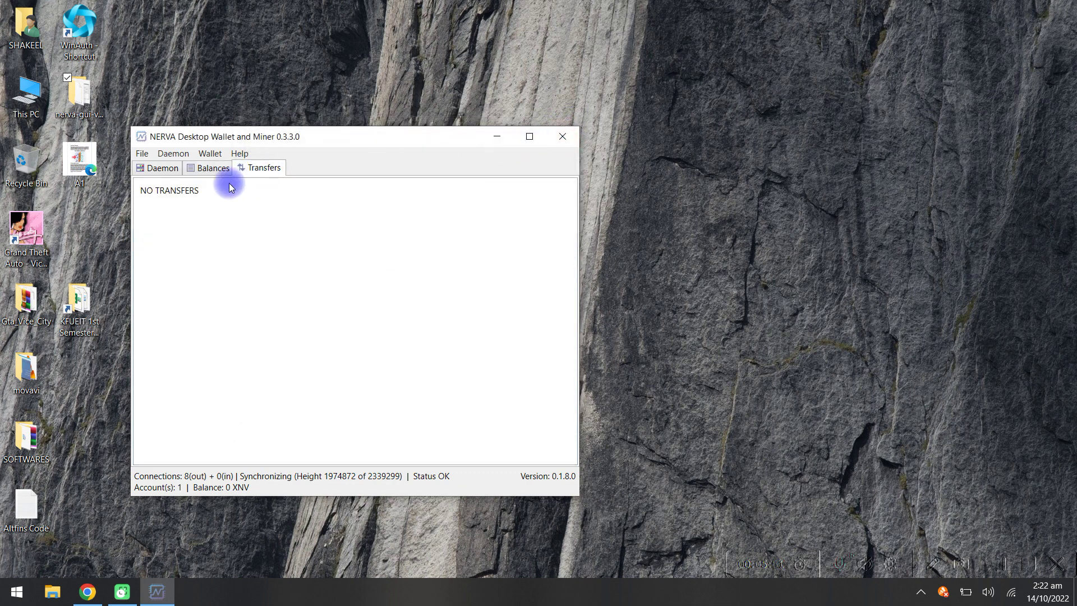
pyautogui.click(212, 169)
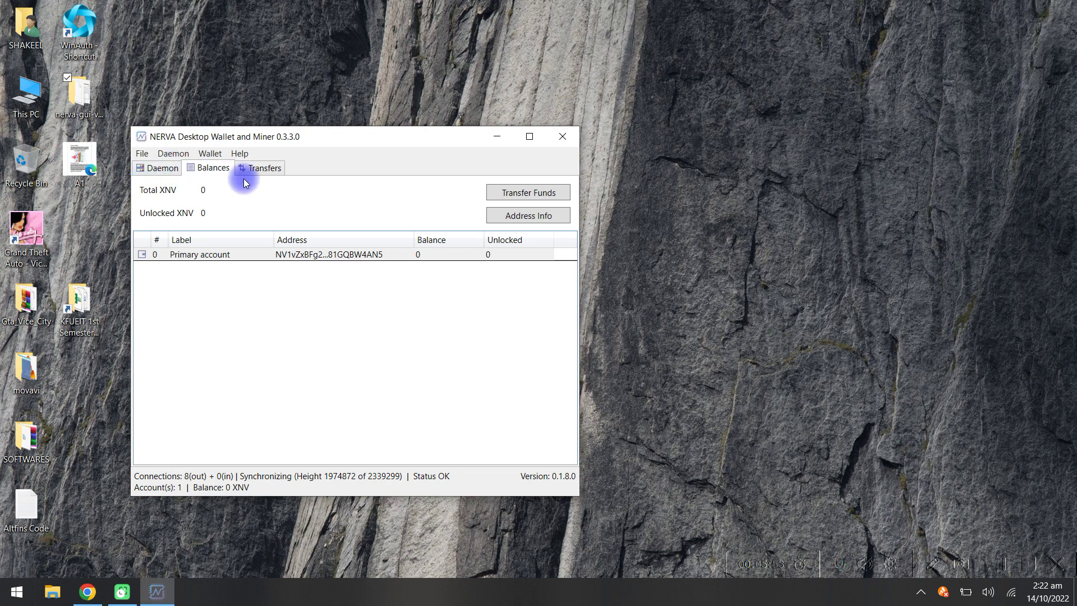
# Return to the daemon overview and try to start mining with 2 threads.
pyautogui.click(158, 167)
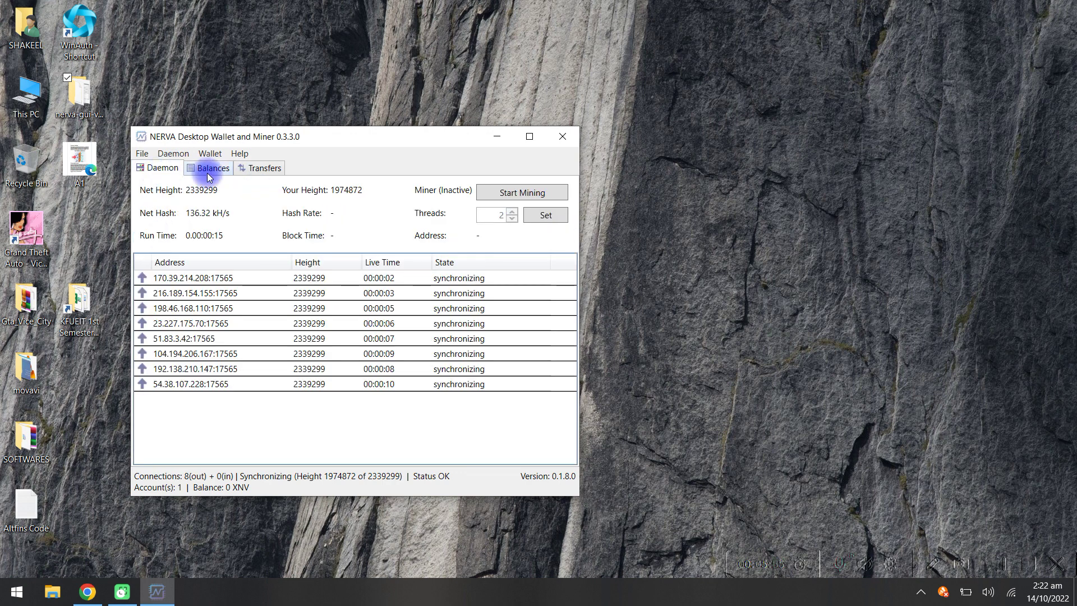
pyautogui.click(513, 193)
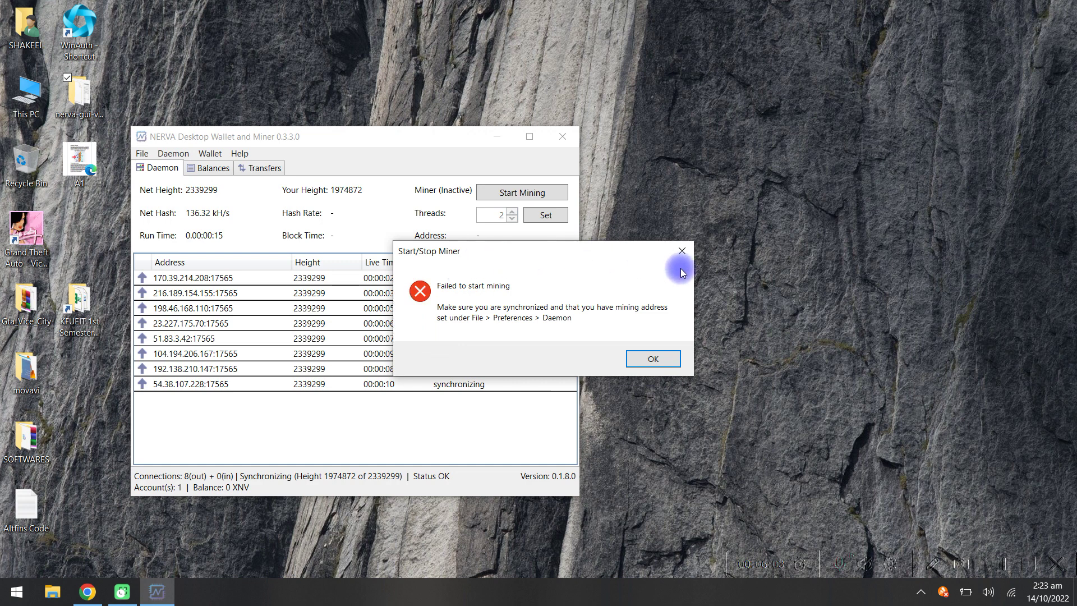
pyautogui.click(653, 361)
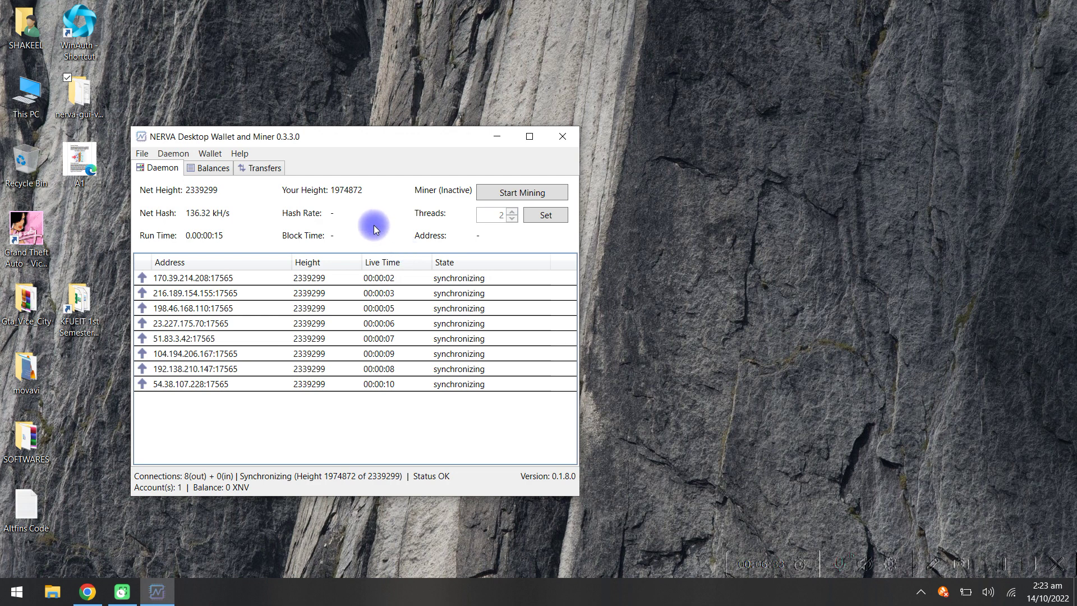
pyautogui.click(214, 159)
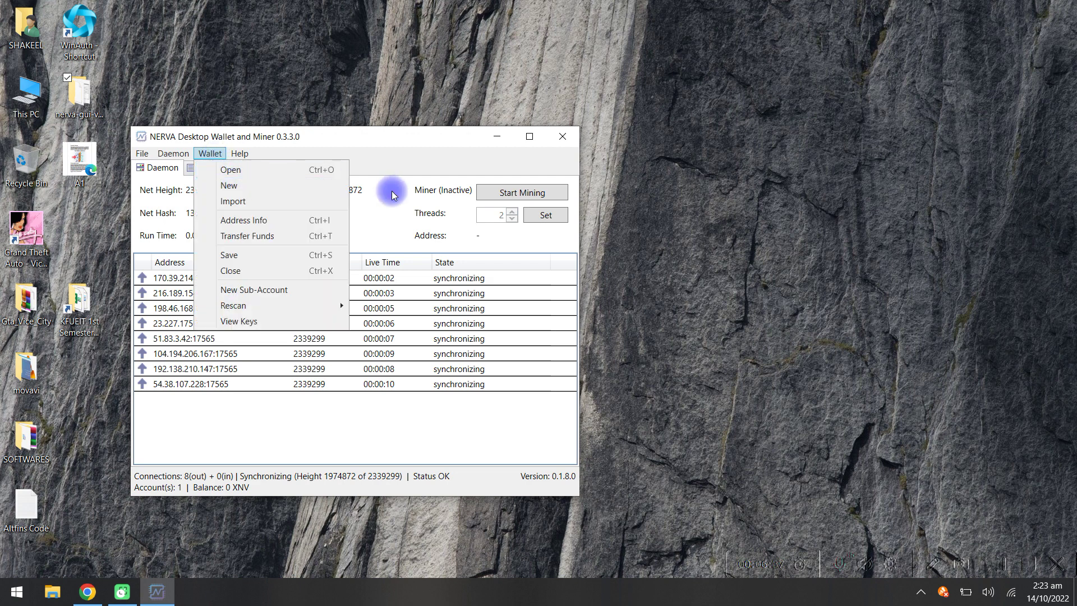
pyautogui.click(388, 216)
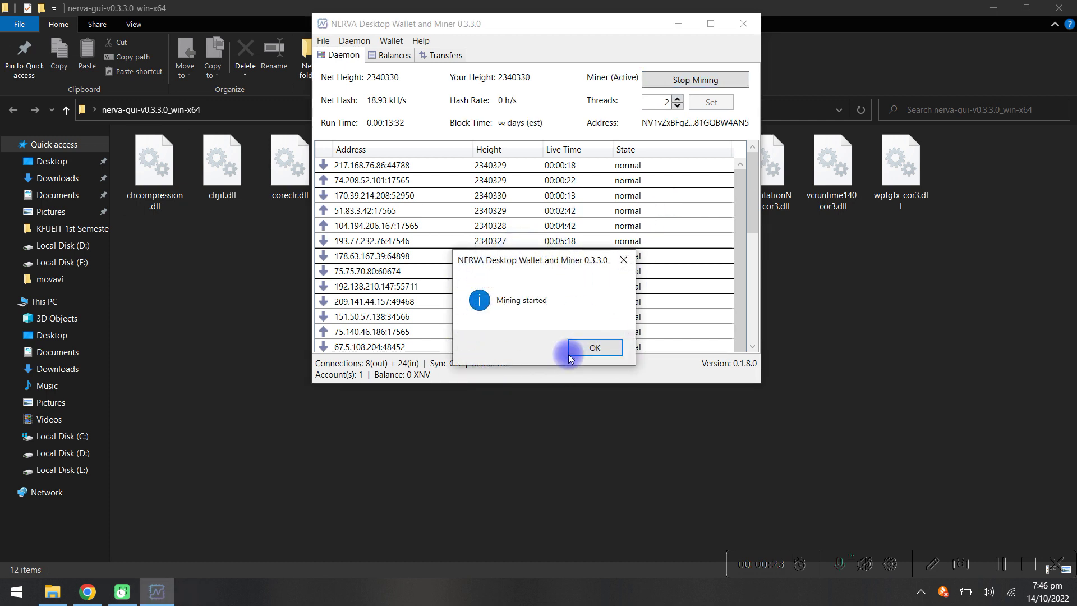
# Acknowledge the start of mining and set the number of CPU mining threads to 4.
pyautogui.click(589, 348)
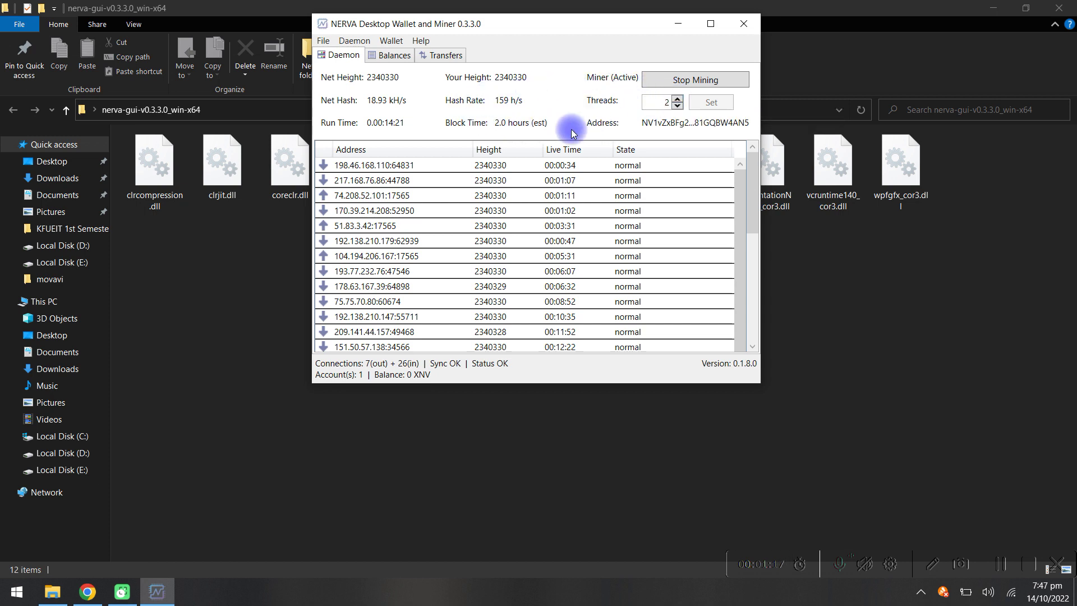
pyautogui.click(679, 100)
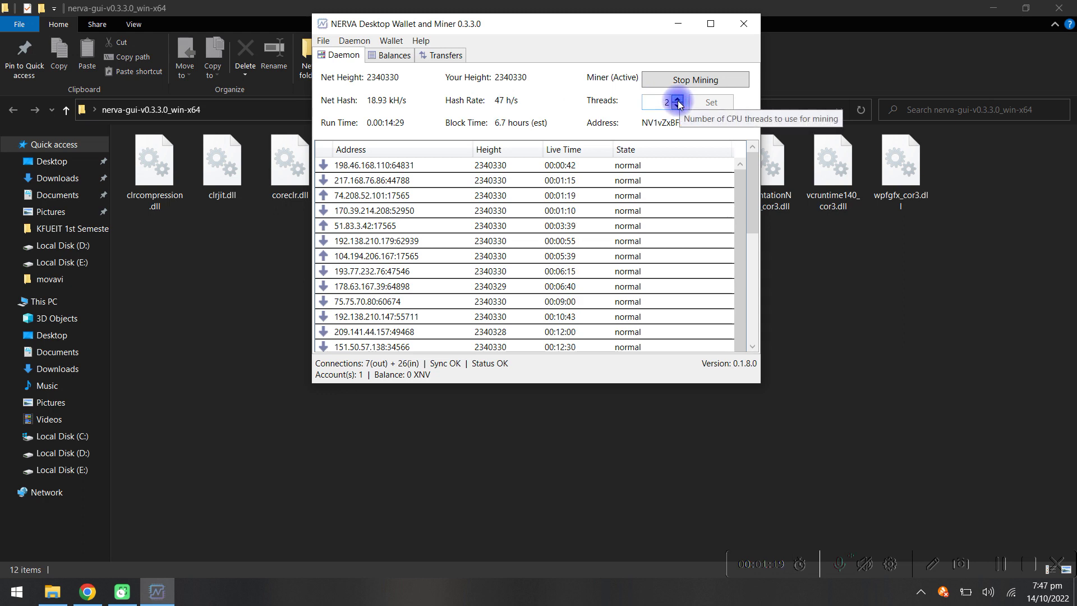
pyautogui.click(679, 100)
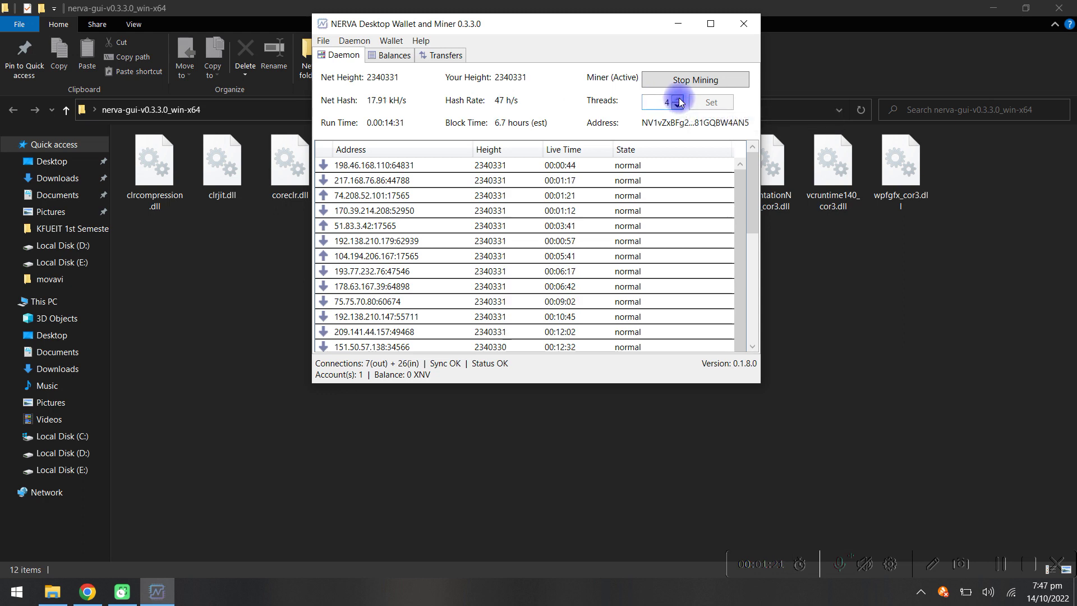
pyautogui.click(710, 104)
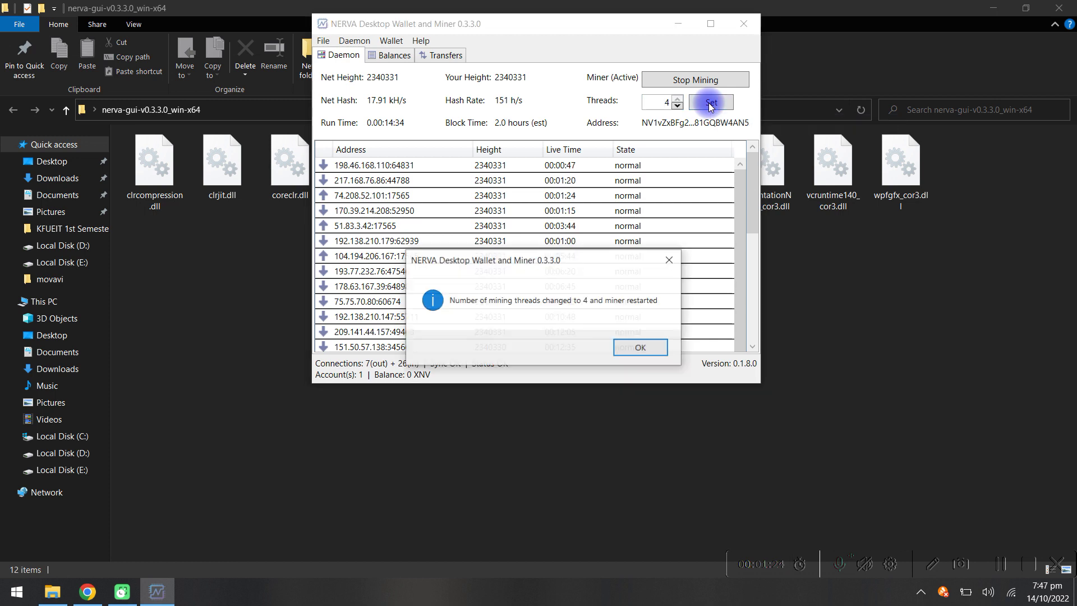
pyautogui.click(645, 348)
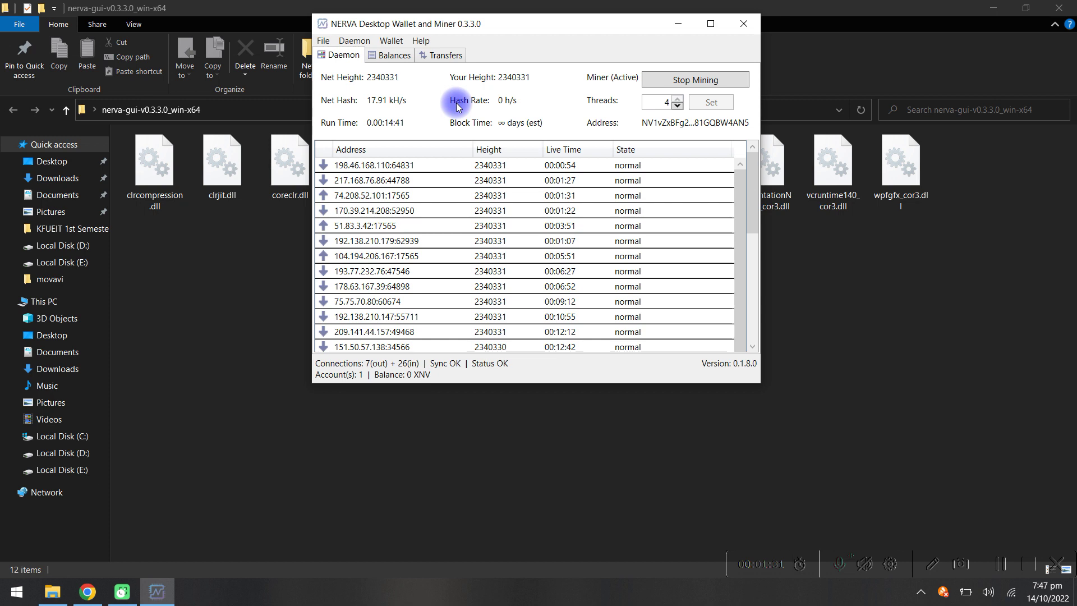
# Check the mined XNV balance, the transfer history and the daemon's mining status.
pyautogui.click(390, 54)
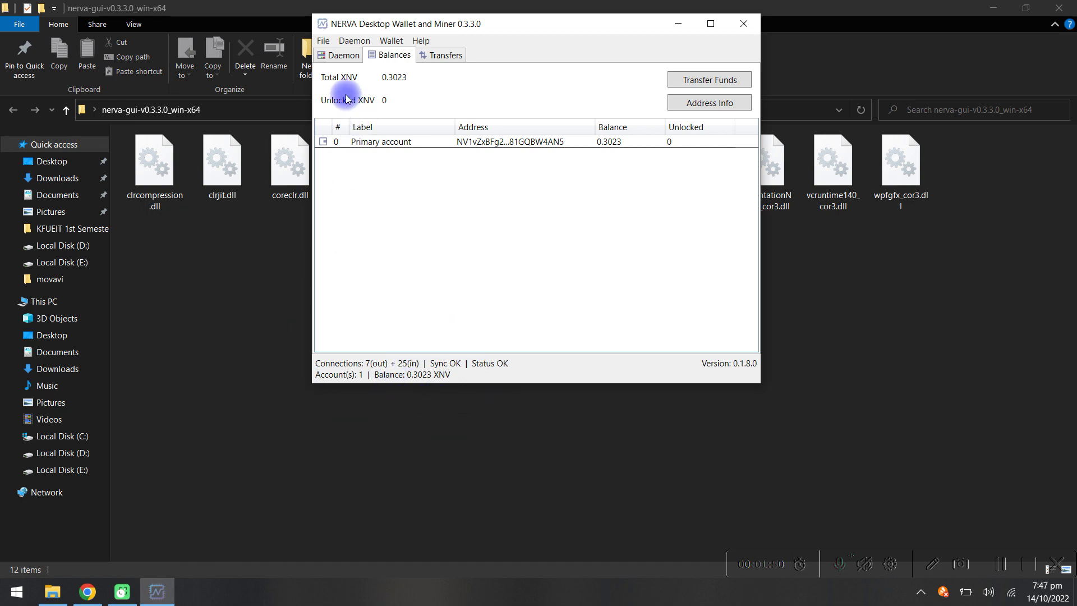
pyautogui.click(344, 56)
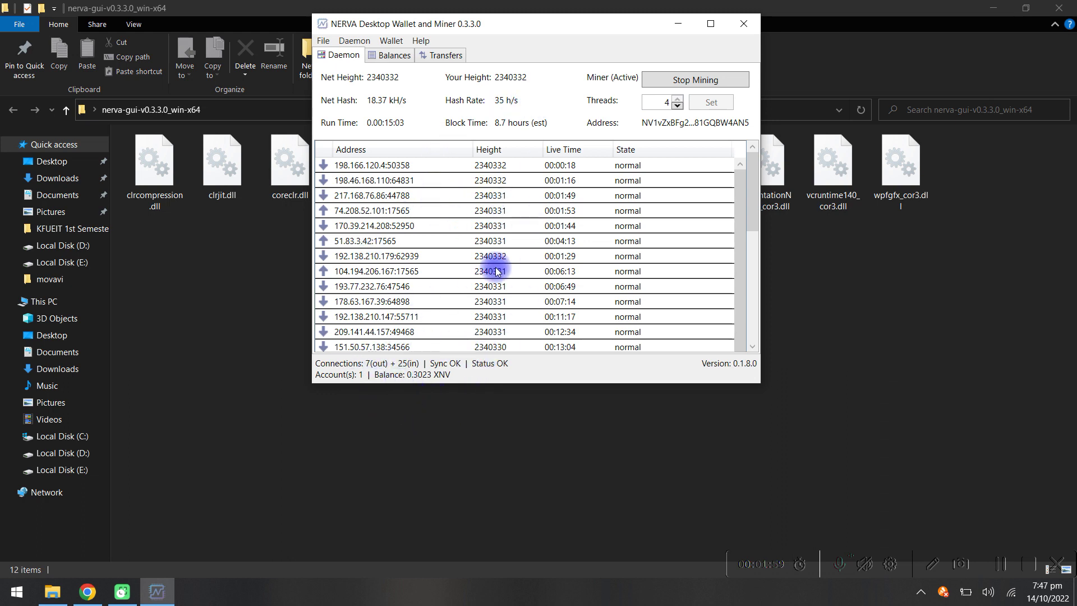
pyautogui.click(439, 55)
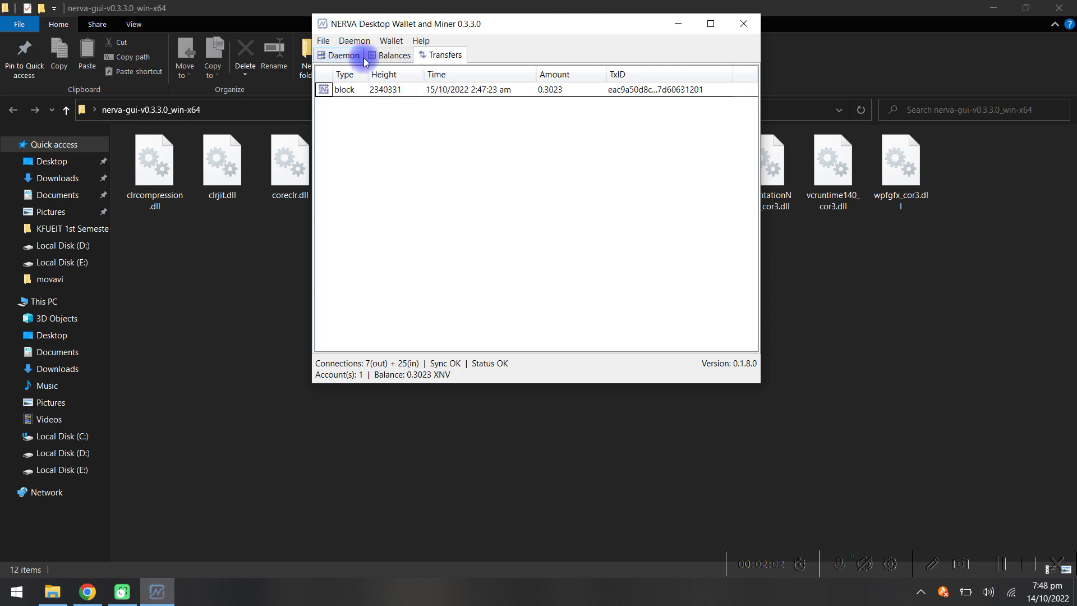
pyautogui.click(387, 56)
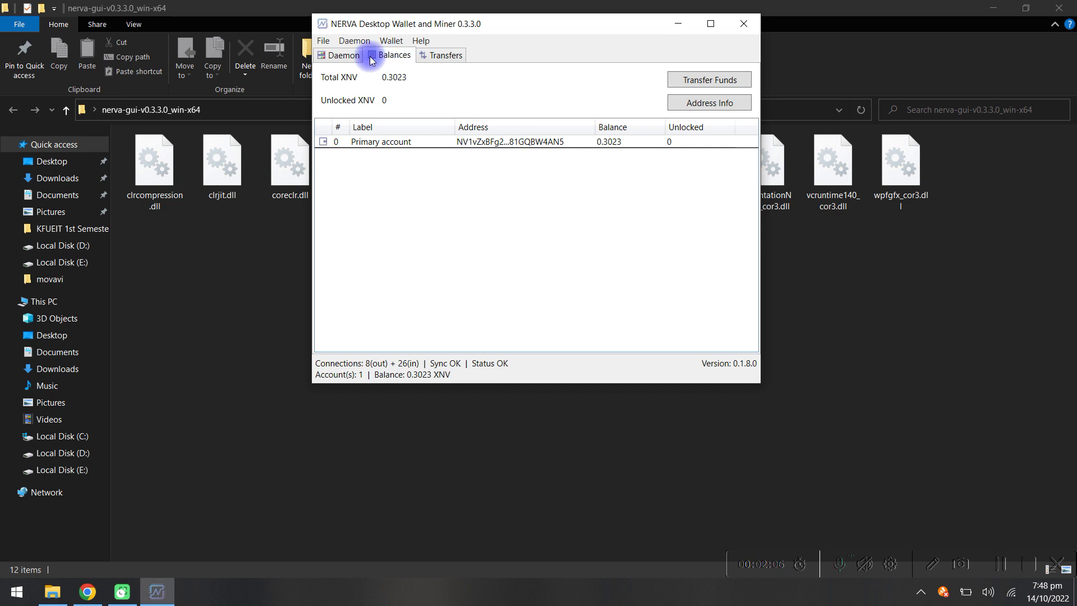
pyautogui.hotkey('ctrl', 'shift', 'Tab')
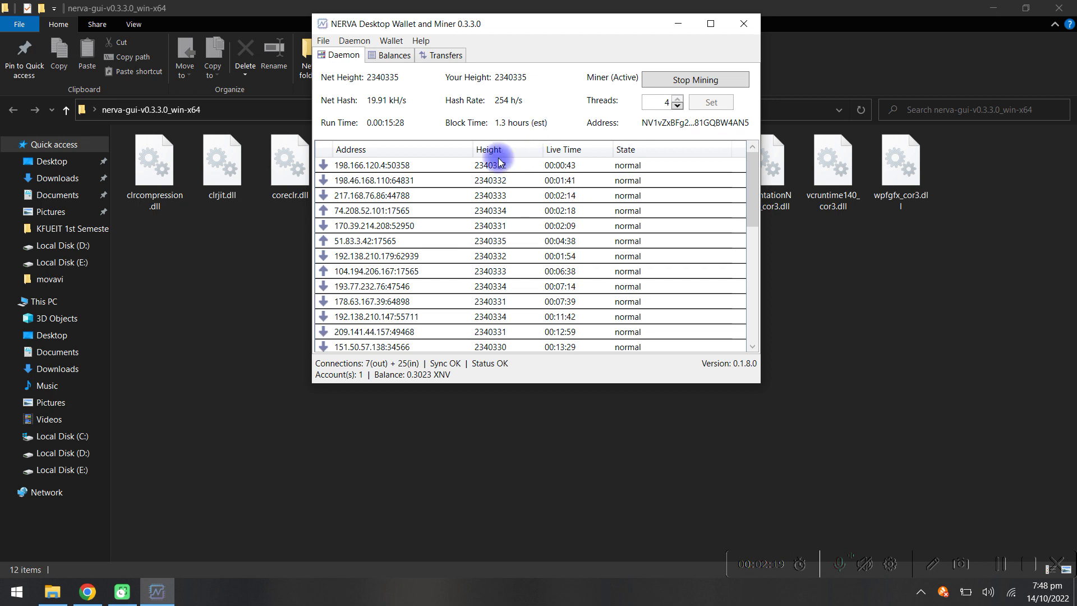
# Stop mining and close the NERVA wallet.
pyautogui.click(678, 82)
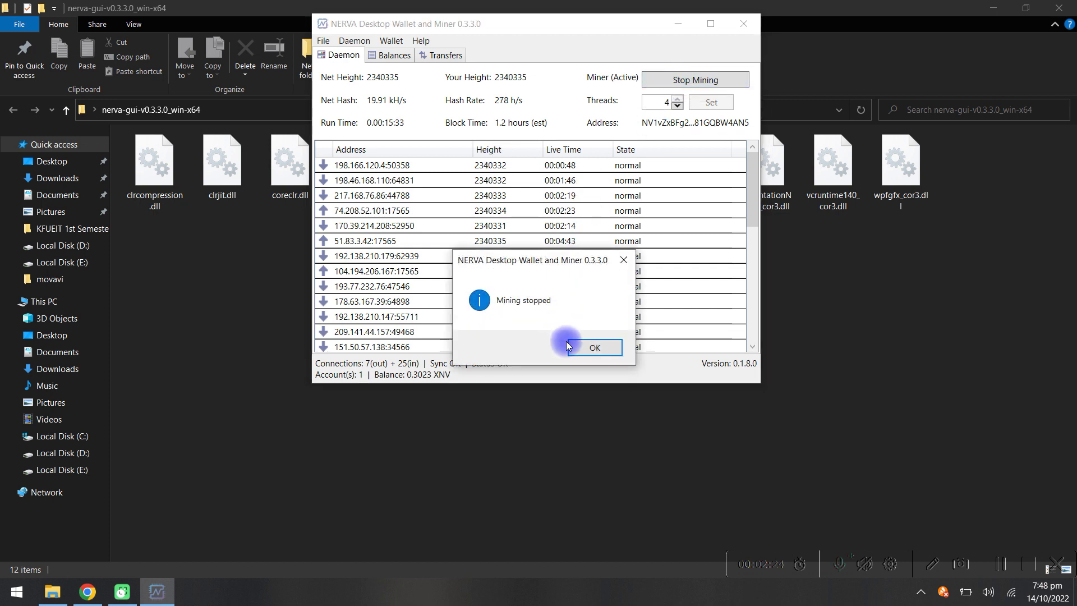
pyautogui.click(584, 347)
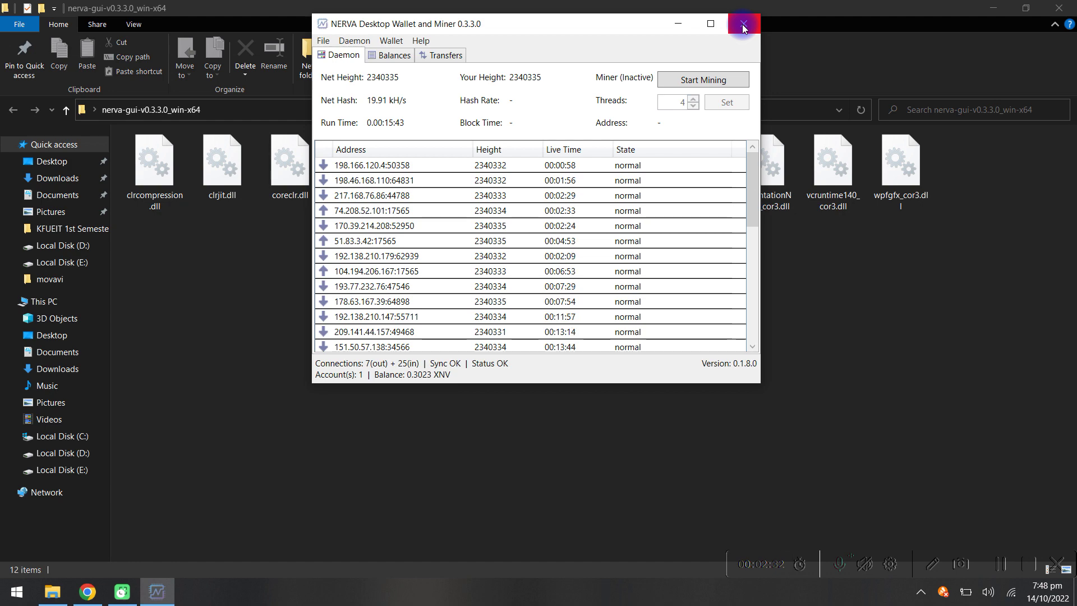
pyautogui.click(743, 25)
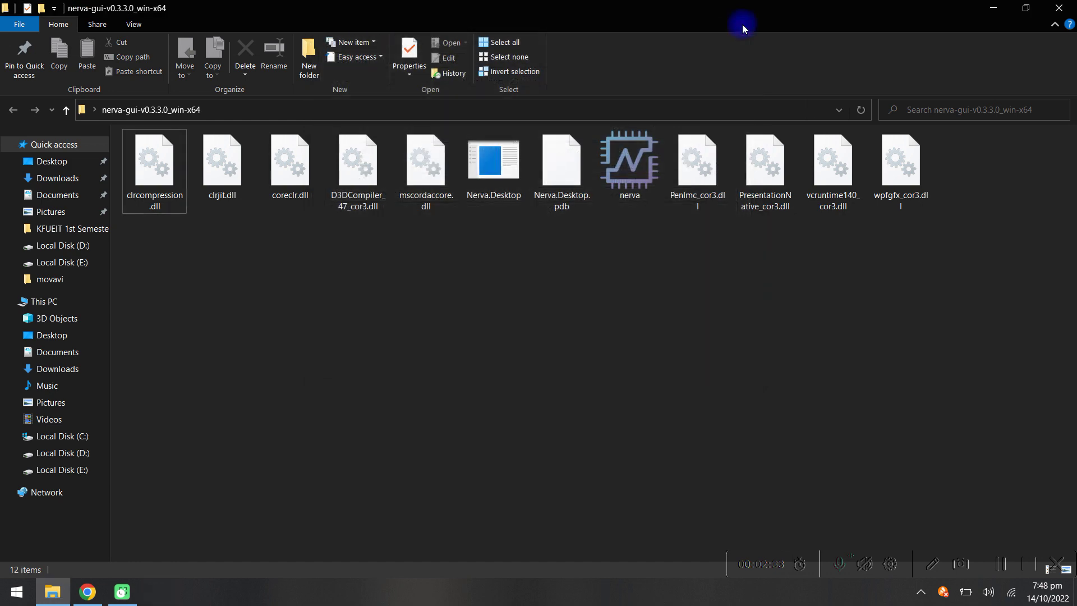
# Relaunch Nerva.Desktop from the nerva-gui-v0.3.3.0_win-x64 folder and move its window toward the middle of the desktop.
pyautogui.click(494, 165)
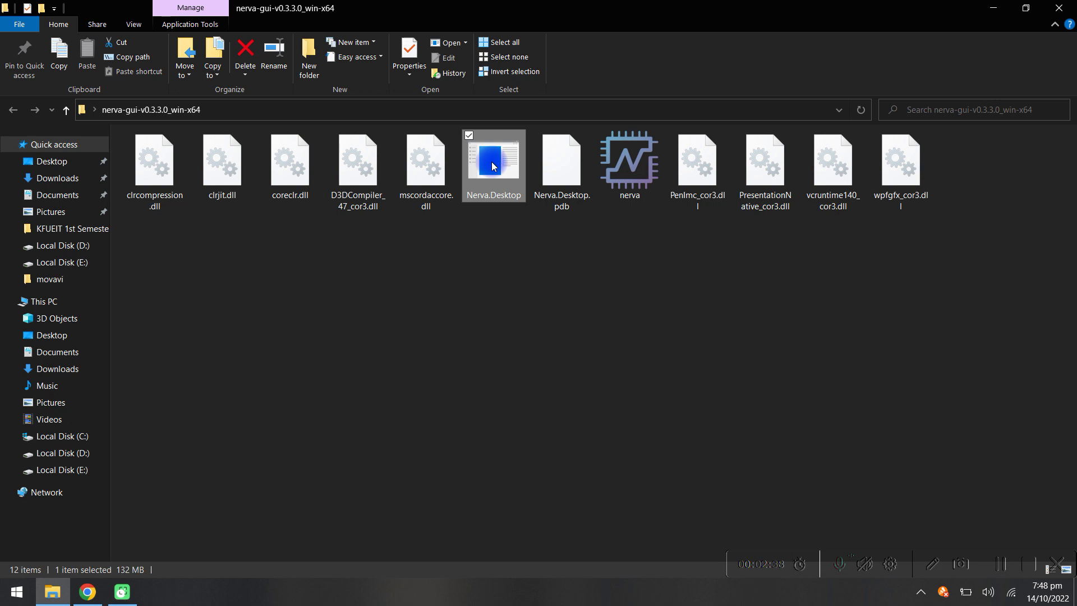
pyautogui.doubleClick(493, 165)
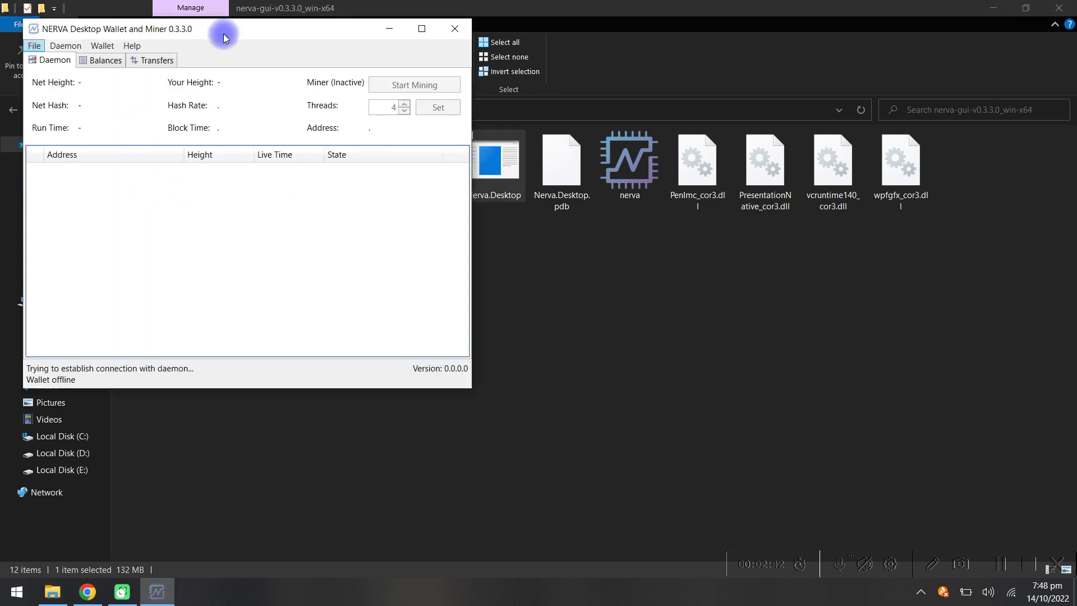
pyautogui.press('Right')
pyautogui.press('Right')
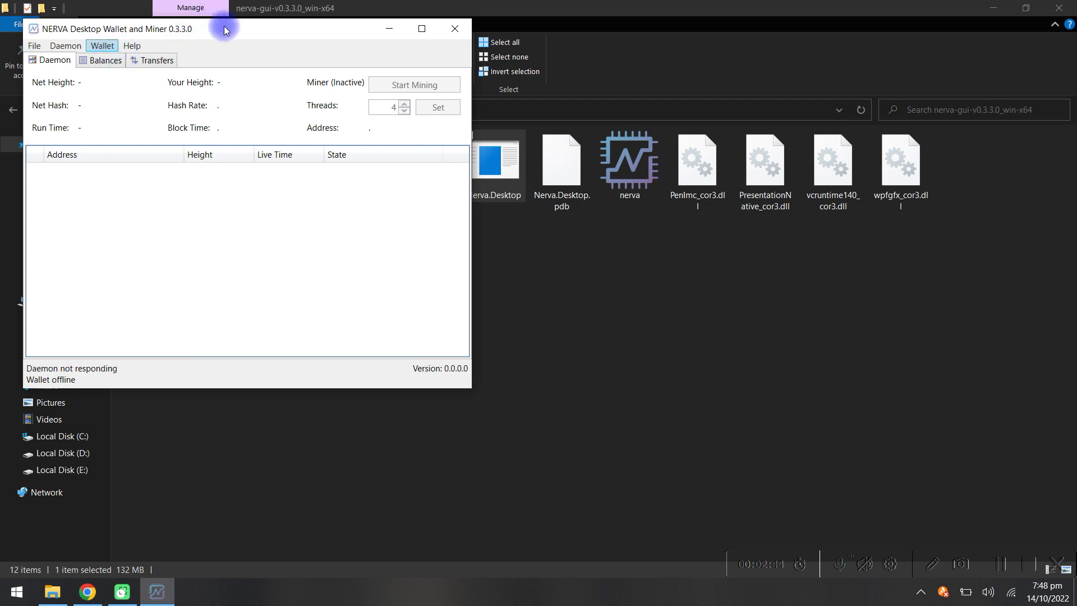
pyautogui.press('Escape')
pyautogui.moveTo(228, 29); pyautogui.dragTo(494, 37)
# Open the existing wallet vcbxnz, entering the wallet password.
pyautogui.click(370, 55)
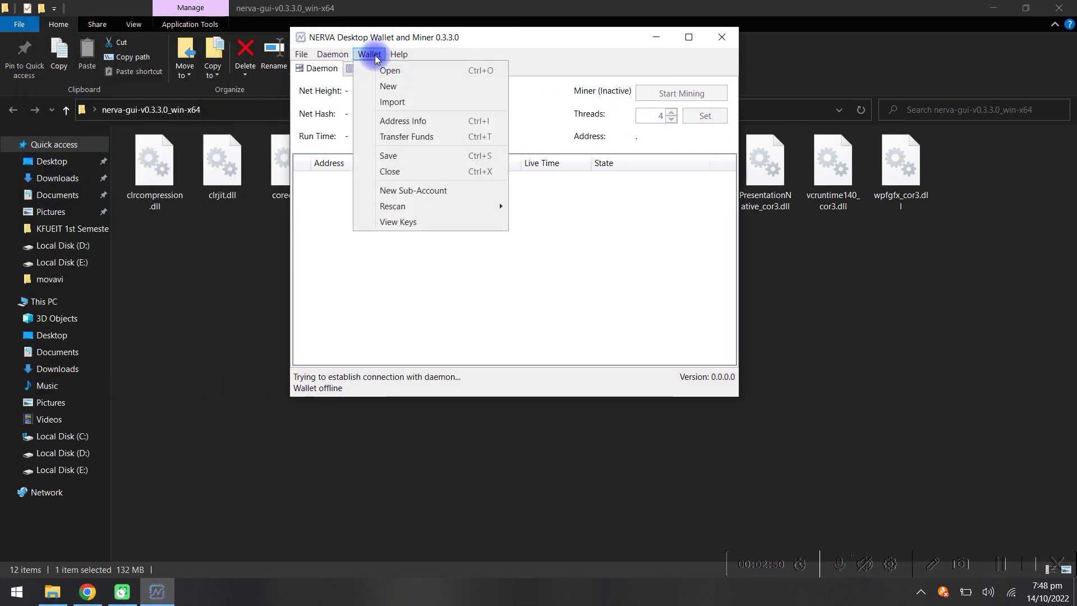
pyautogui.click(383, 70)
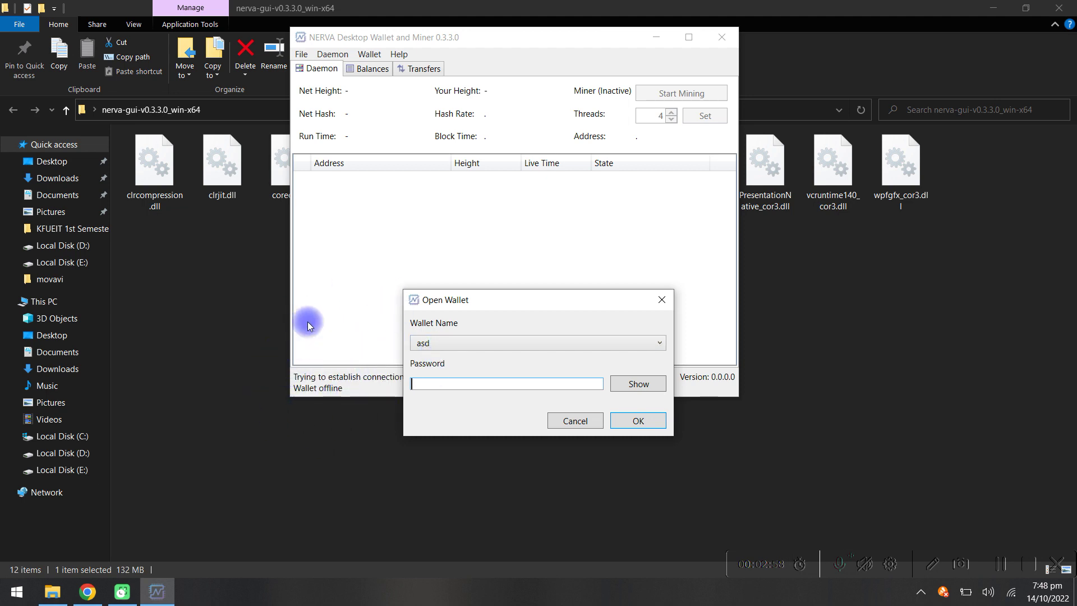
pyautogui.click(455, 343)
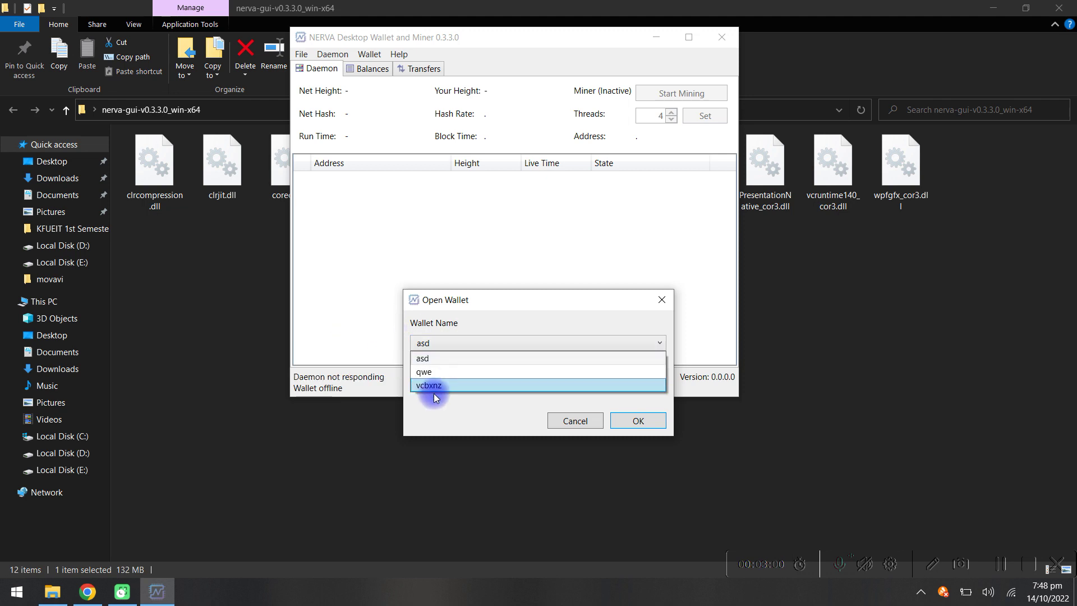
pyautogui.click(435, 385)
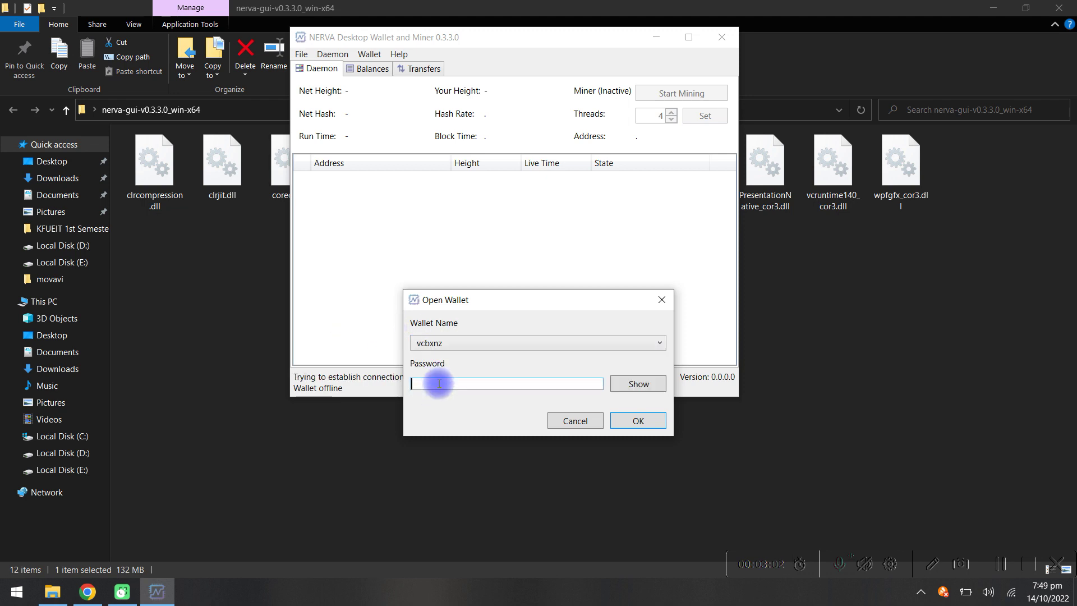
pyautogui.write('***')
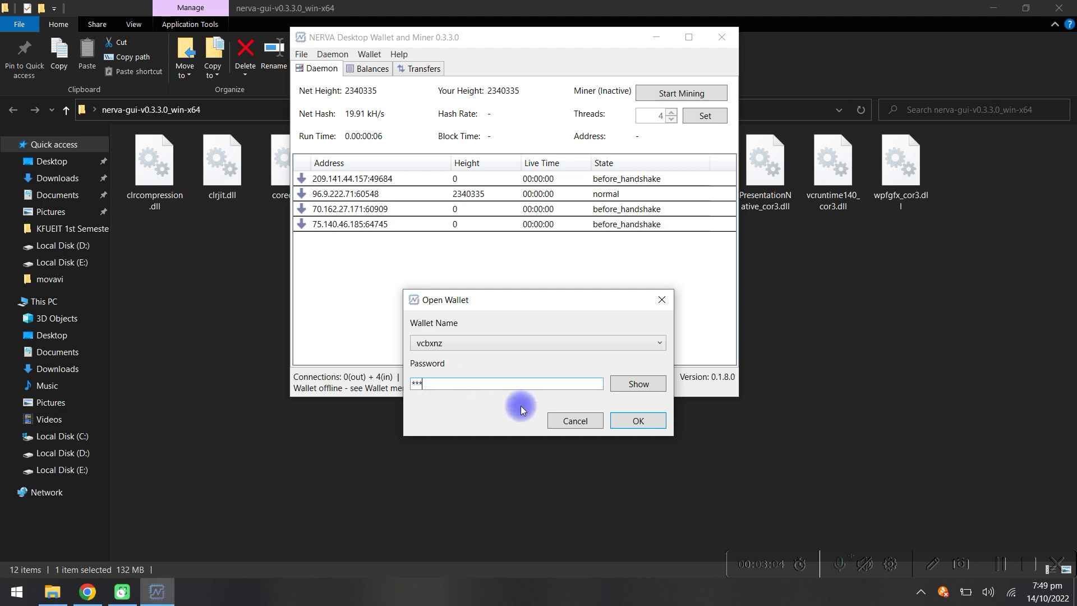
pyautogui.click(635, 428)
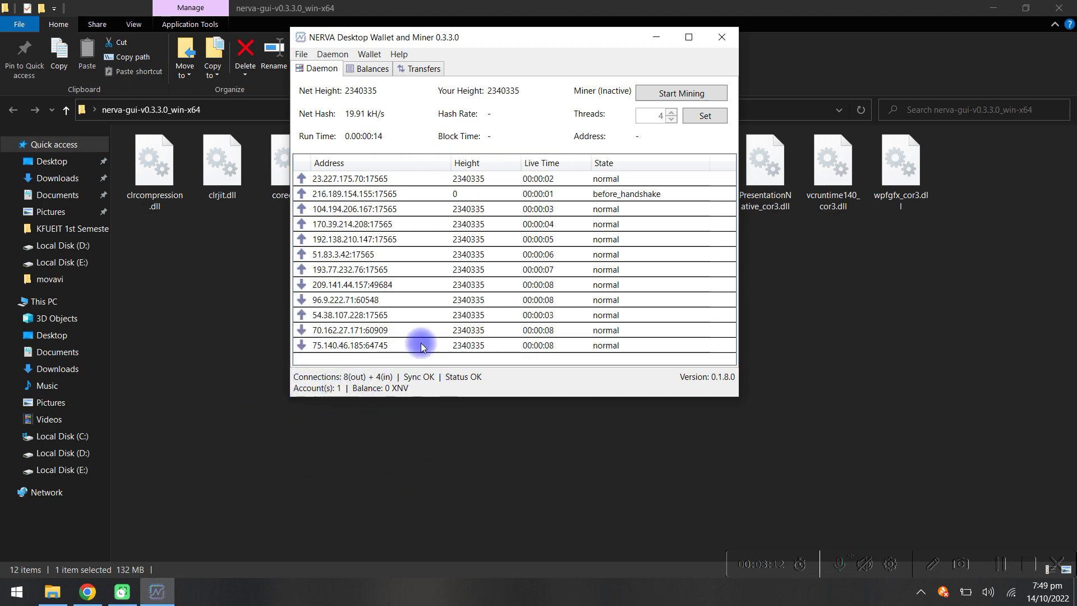
# Check the opened wallet's XNV balances, start mining with the daemon, and acknowledge the start notice.
pyautogui.click(374, 69)
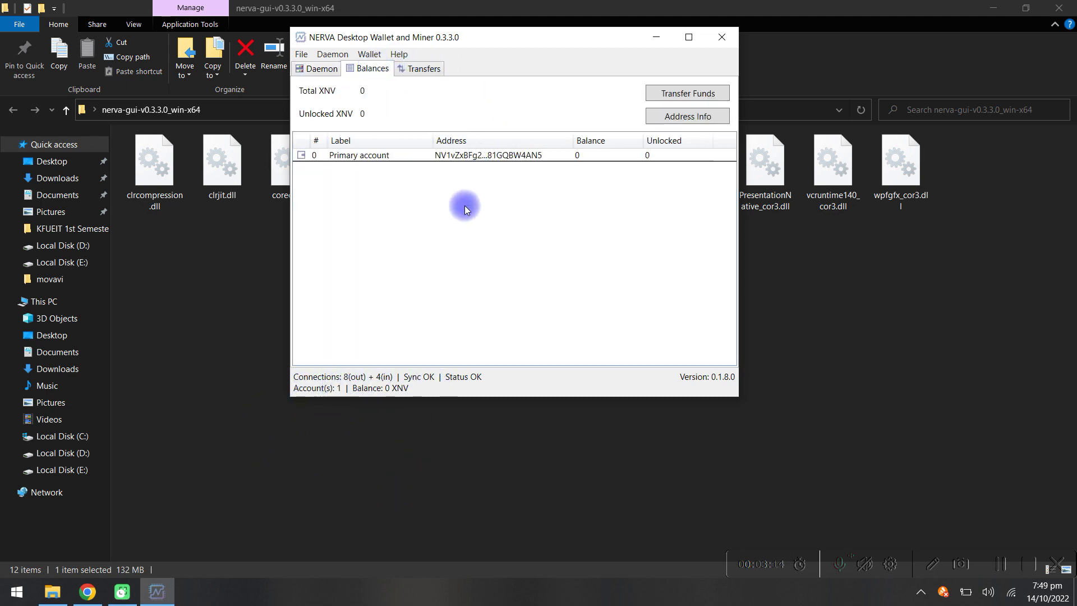
pyautogui.click(323, 72)
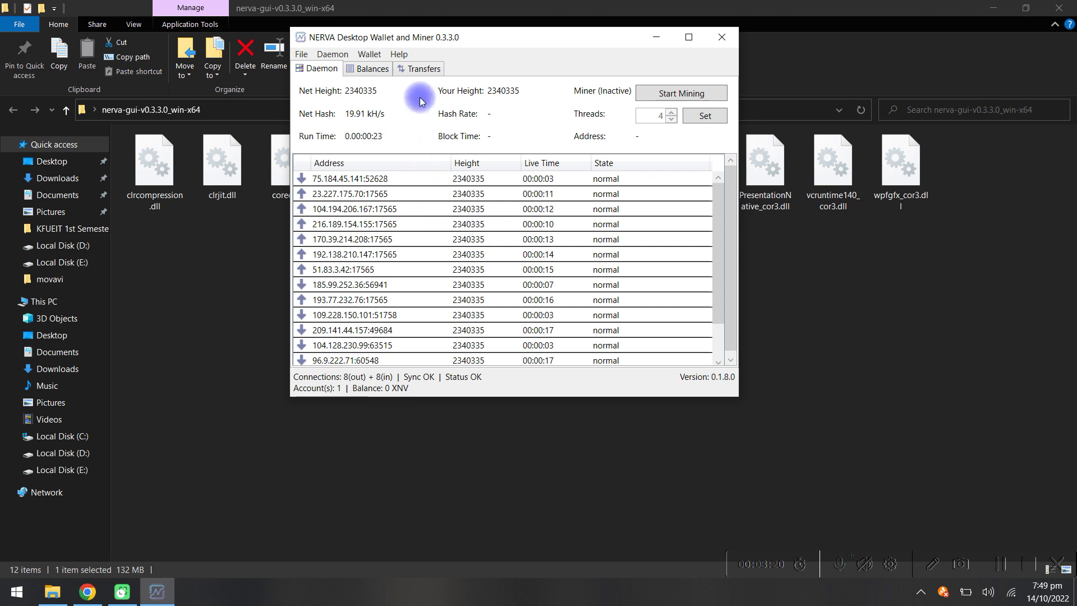
pyautogui.click(679, 96)
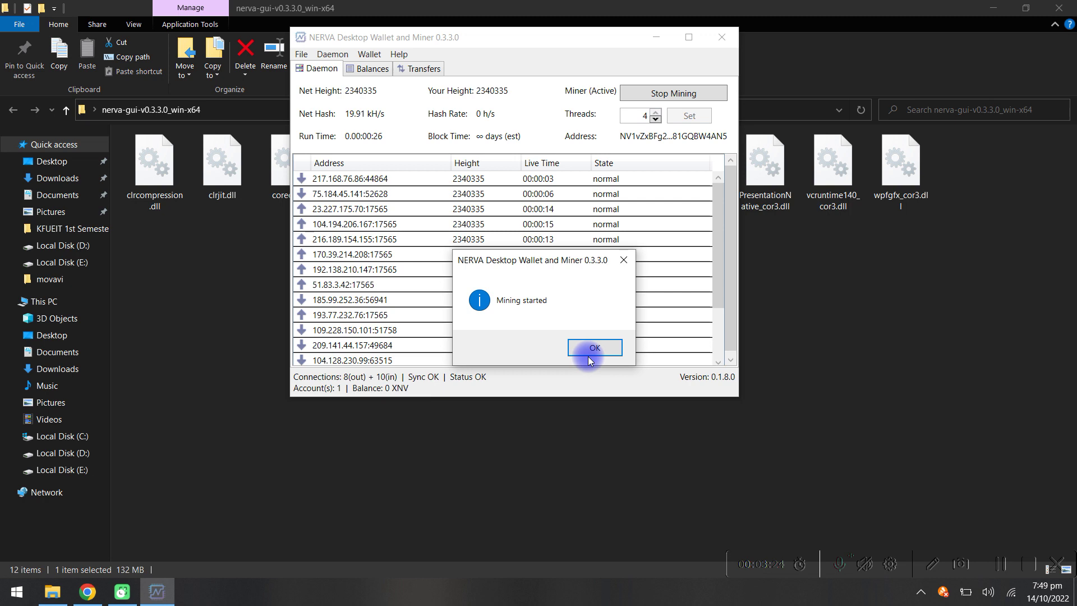
pyautogui.click(588, 355)
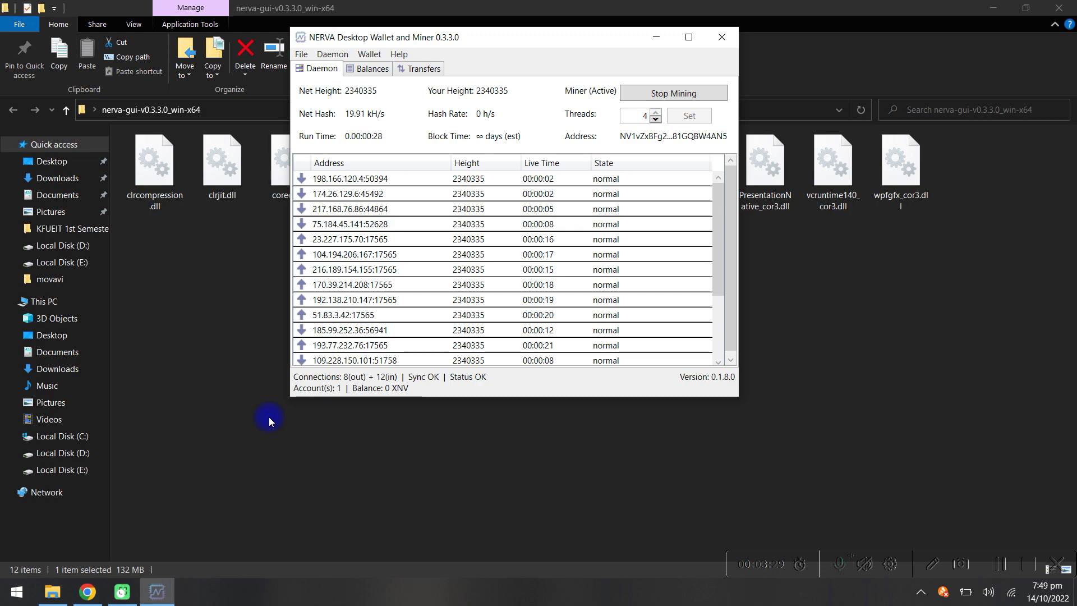
# Switch to Chrome to review Nerva's price and market data on CoinMarketCap, and return to the NERVA wallet and miner.
pyautogui.hotkey('alt', 'Tab')
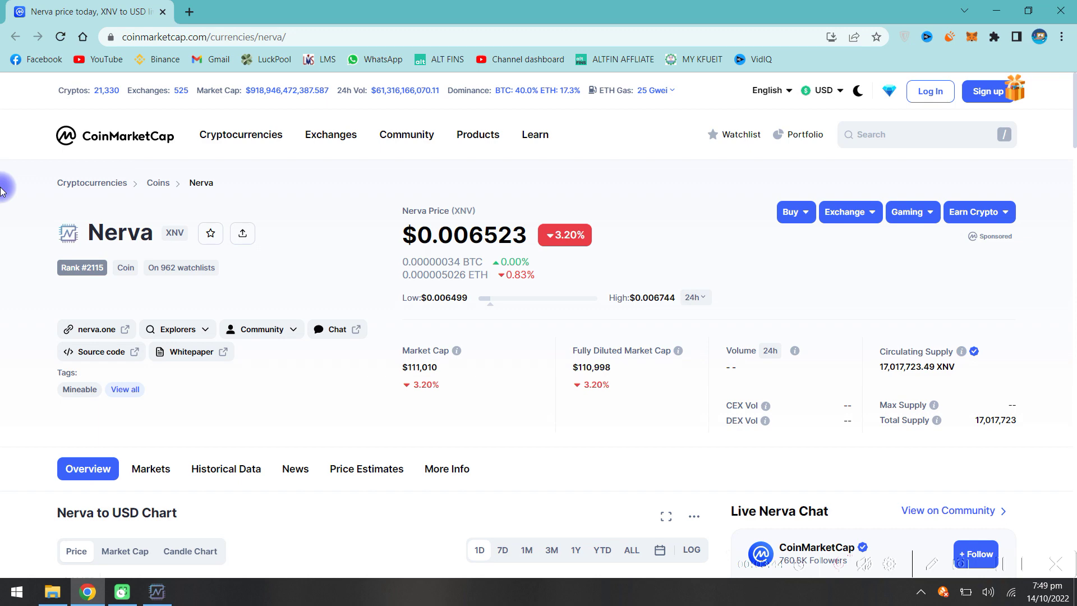
pyautogui.scroll(-3, 6, 257)
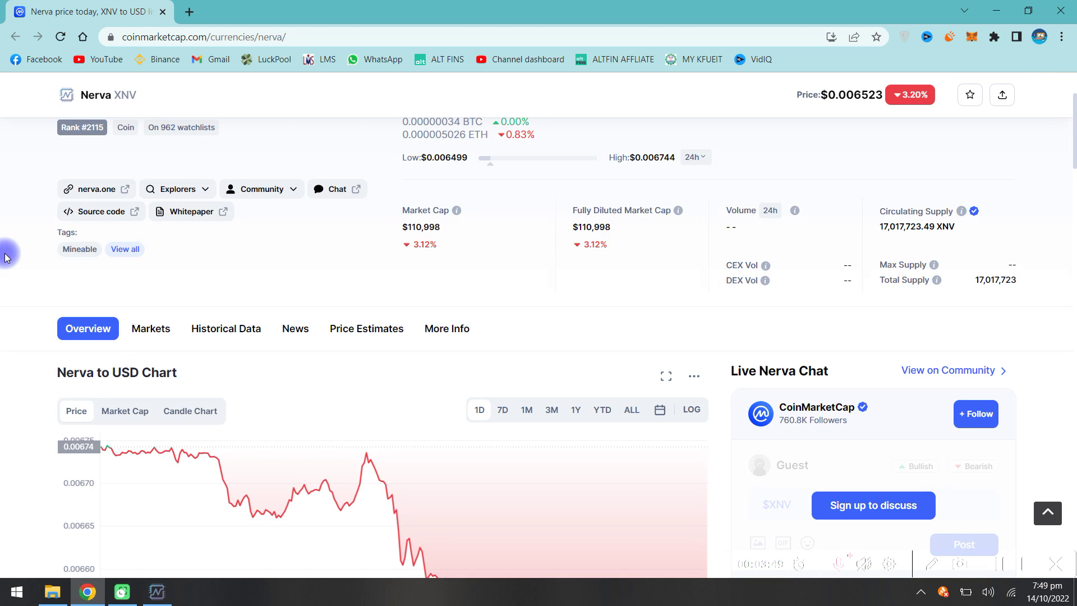
pyautogui.scroll(3, 7, 257)
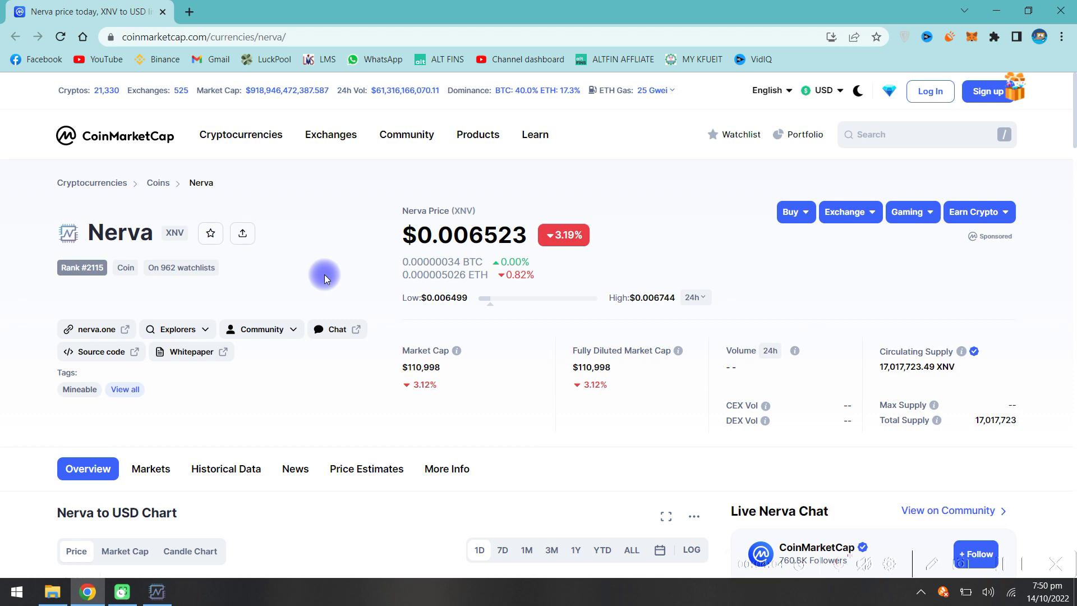
pyautogui.scroll(-1, 325, 274)
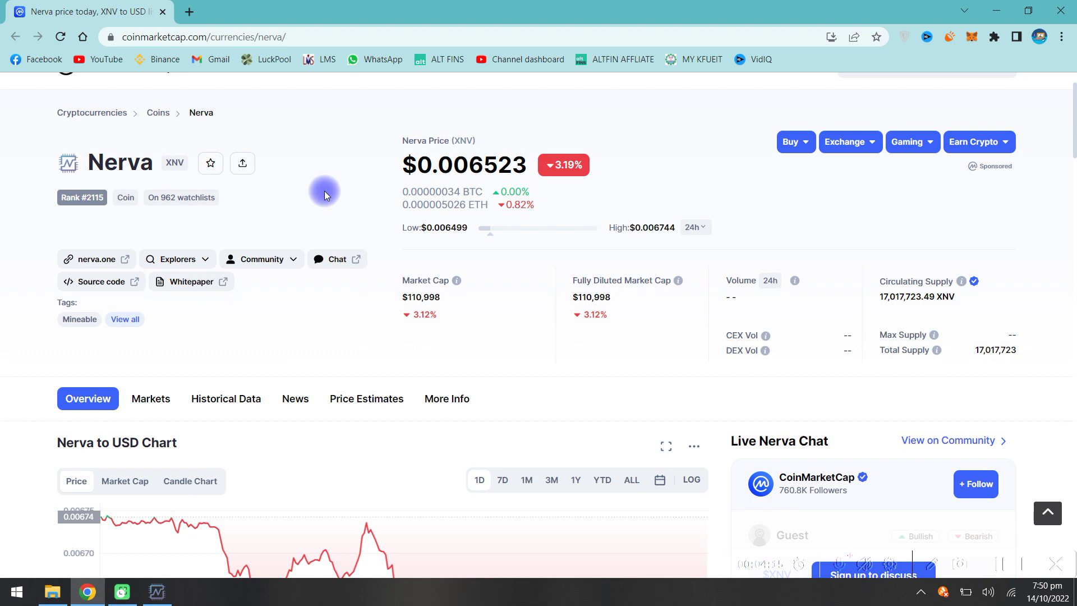
pyautogui.scroll(1, 324, 191)
pyautogui.hotkey('alt', 'Tab')
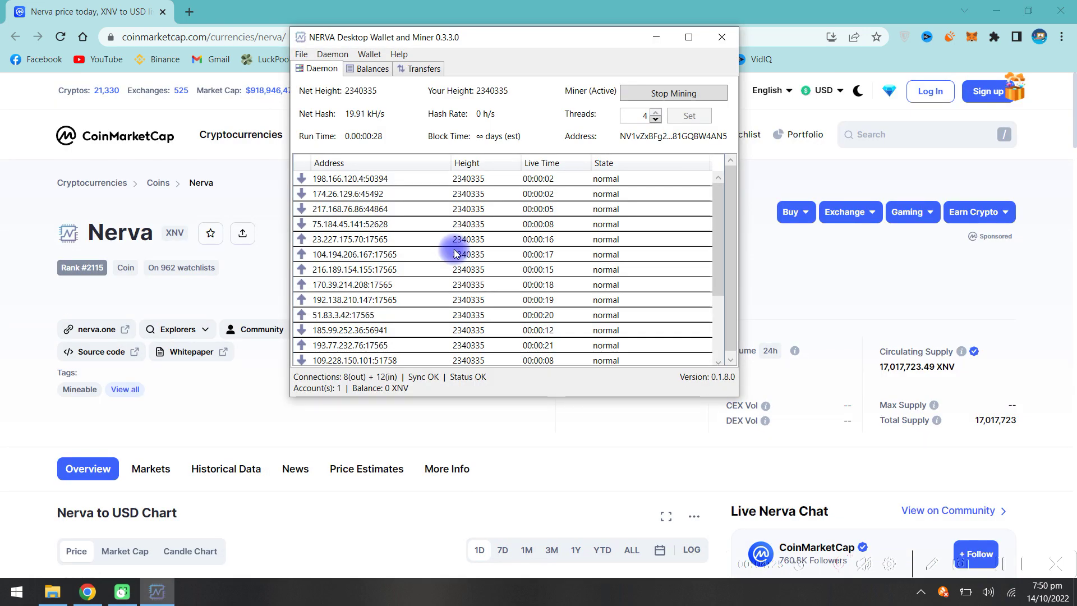
pyautogui.click(1002, 568)
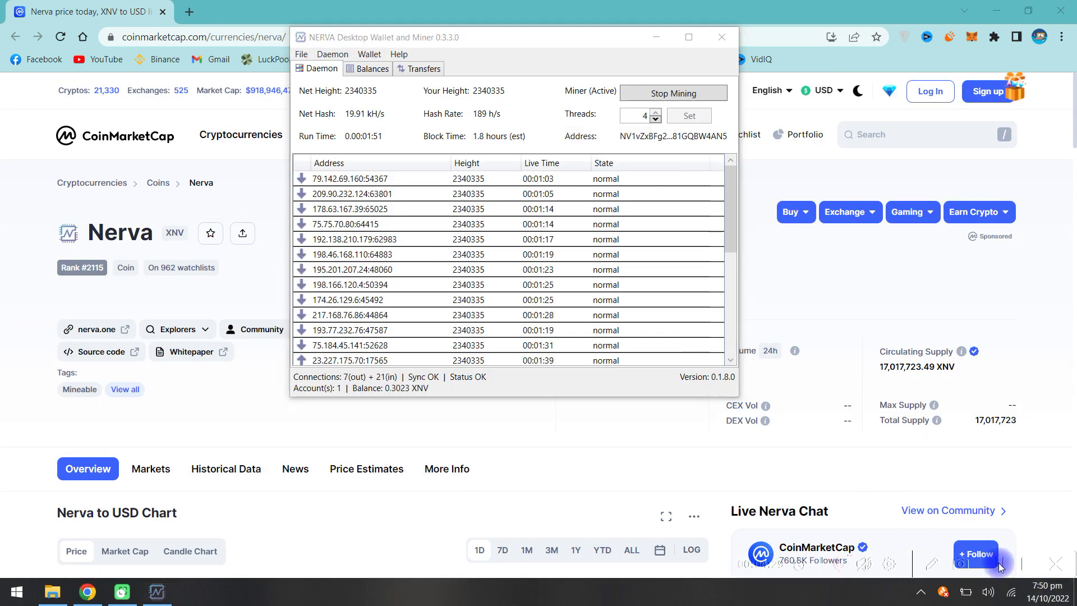